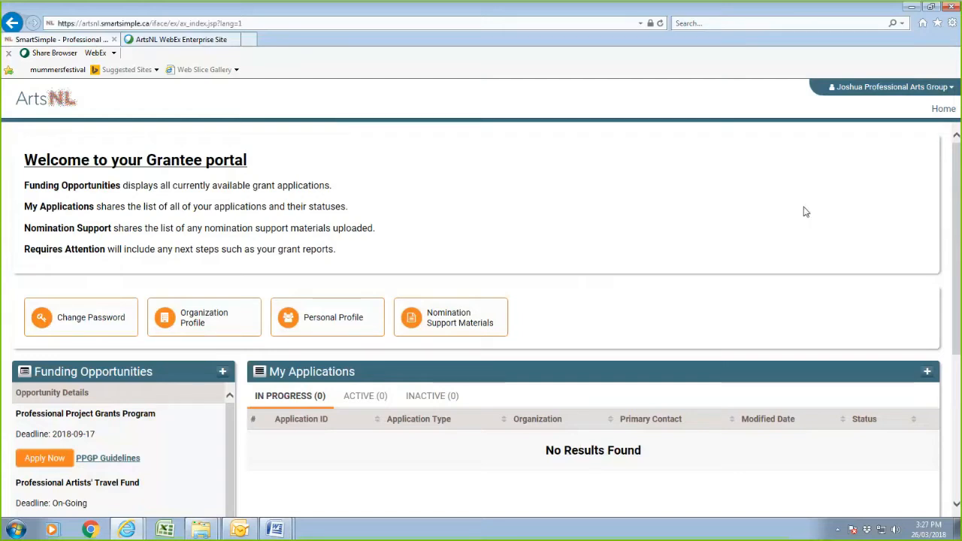
Start a Professional Artists' Travel Fund application and view its prefilled applicant details.
scroll(805, 211, down, 2)
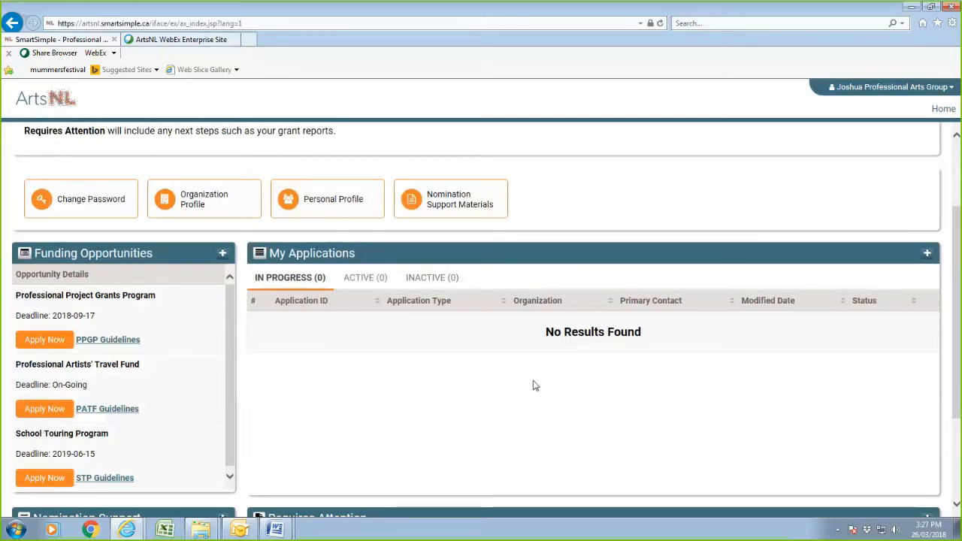
scroll(534, 386, down, 3)
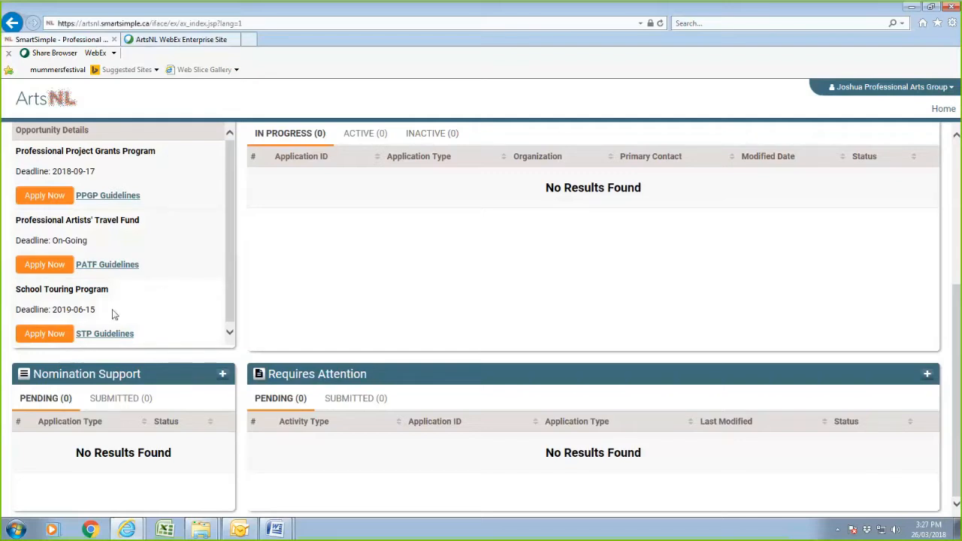
click(45, 271)
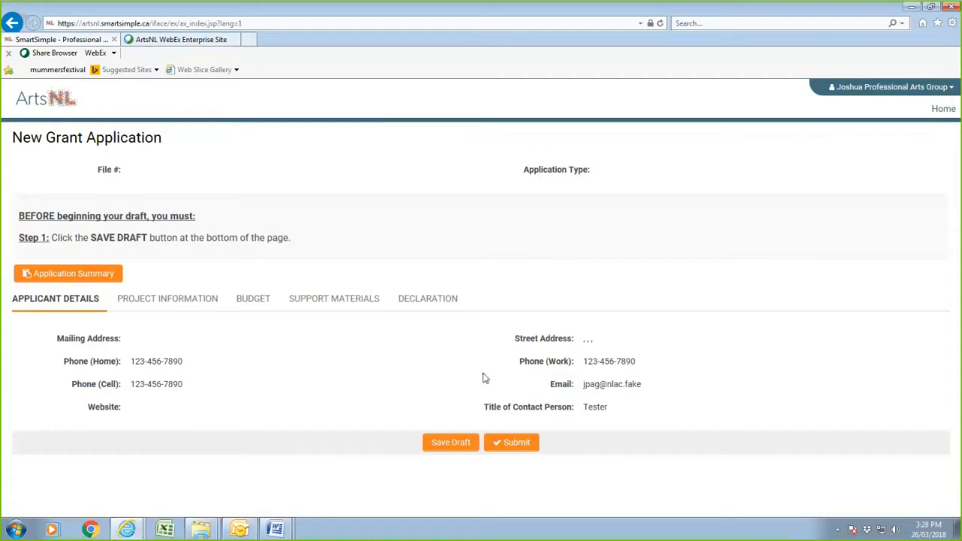
click(41, 299)
click(464, 447)
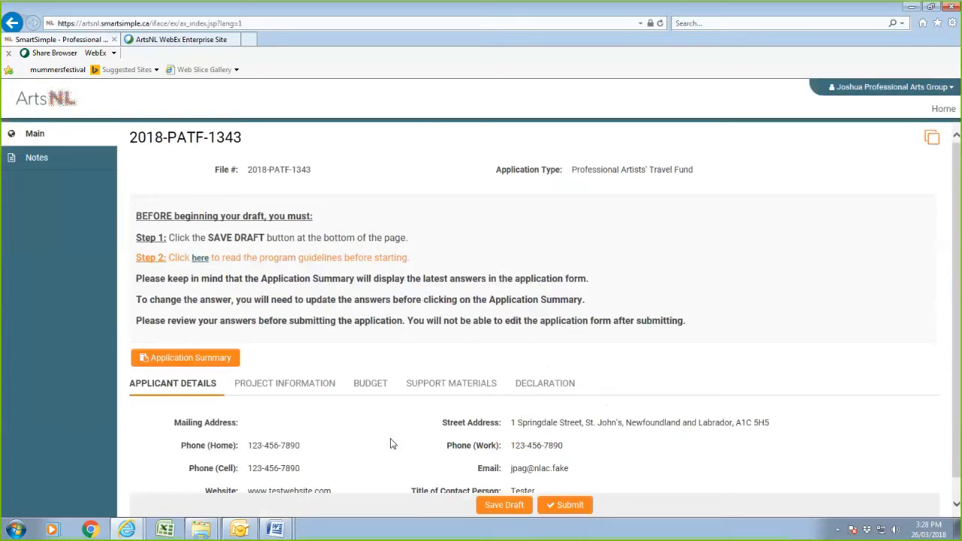
scroll(391, 444, down, 1)
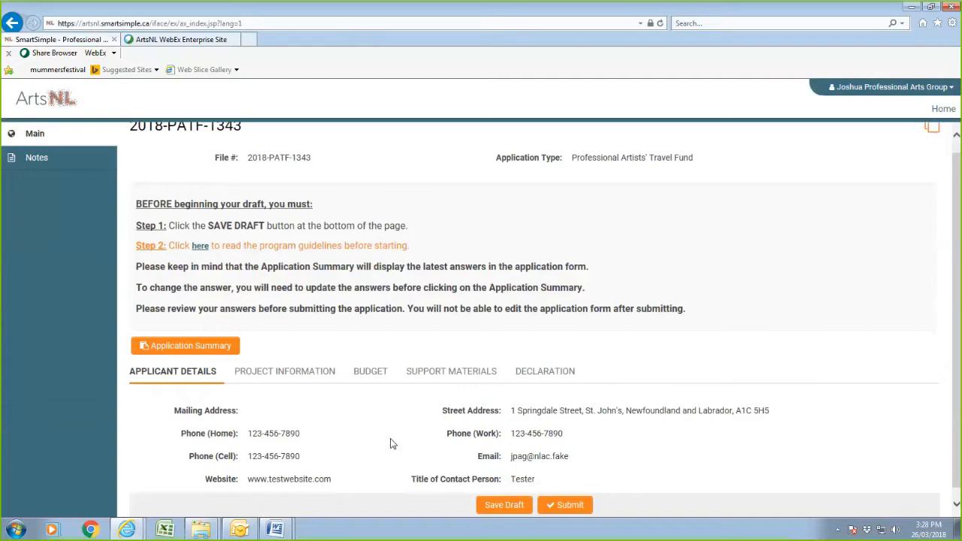
scroll(391, 444, down, 1)
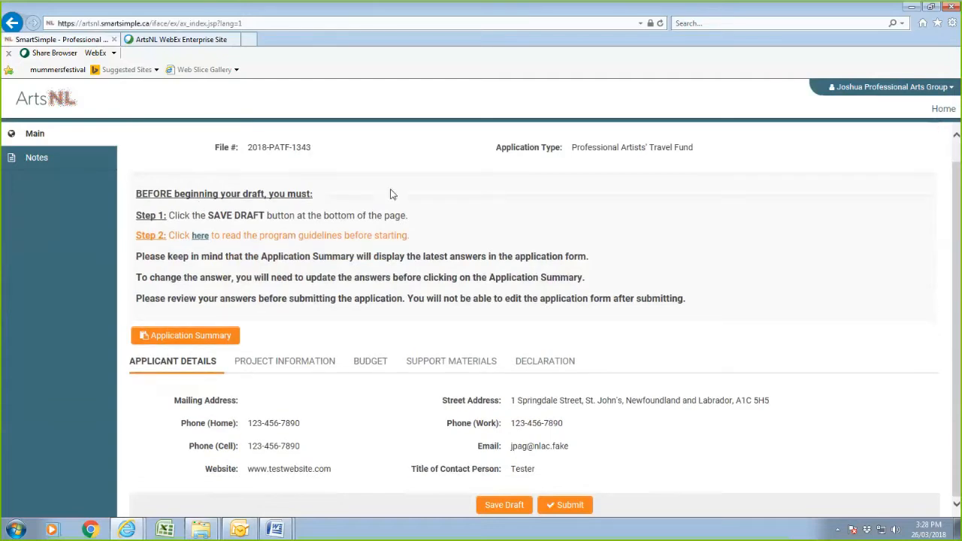
scroll(358, 237, up, 2)
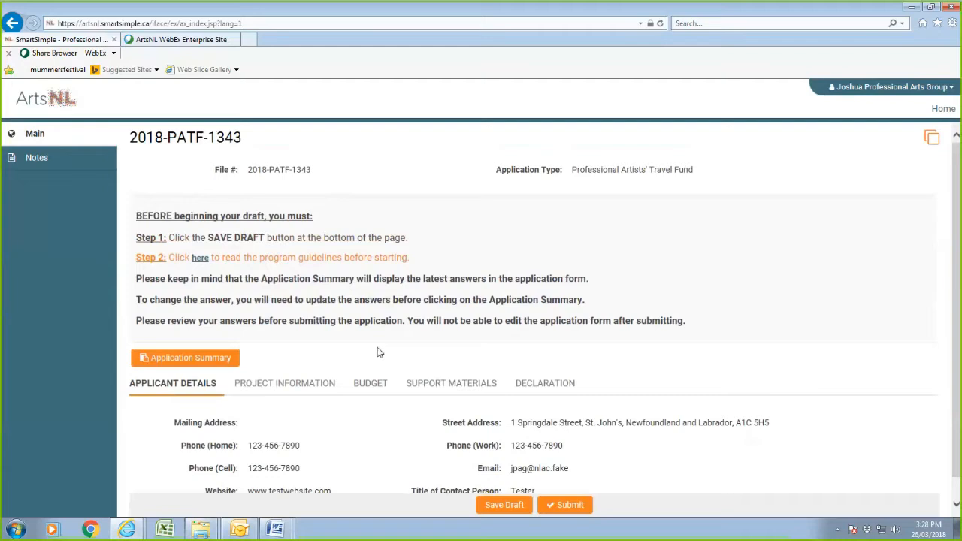
scroll(380, 352, down, 1)
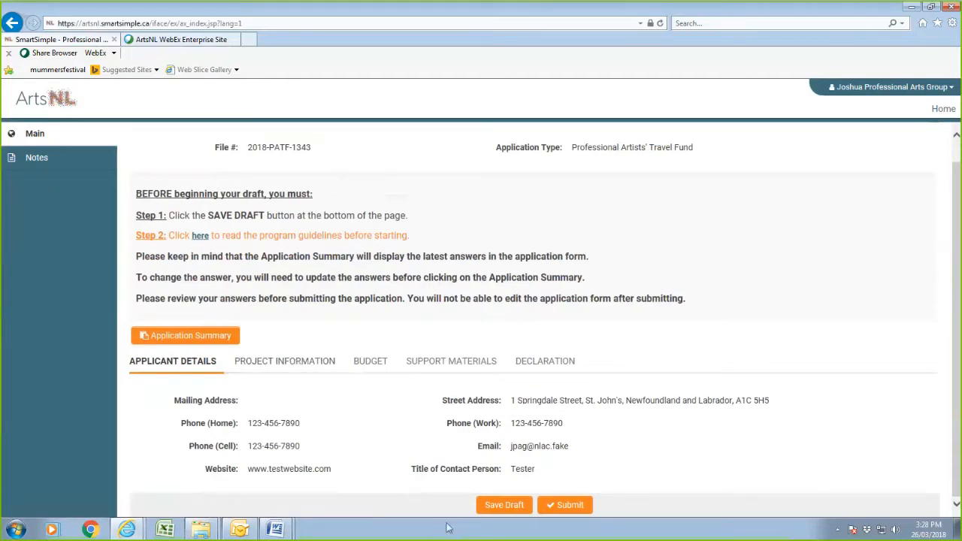
click(500, 505)
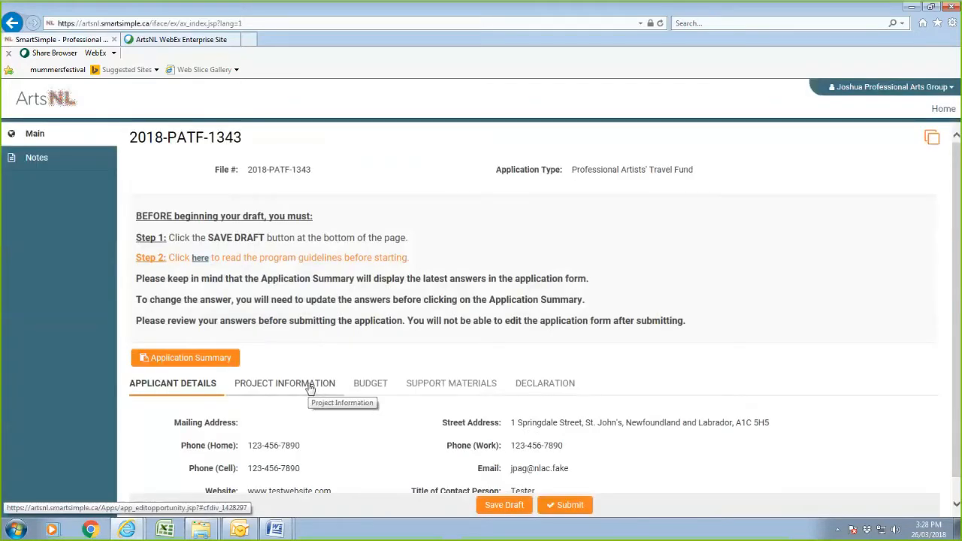
Set the project's artistic discipline to Music in Project Information.
click(310, 387)
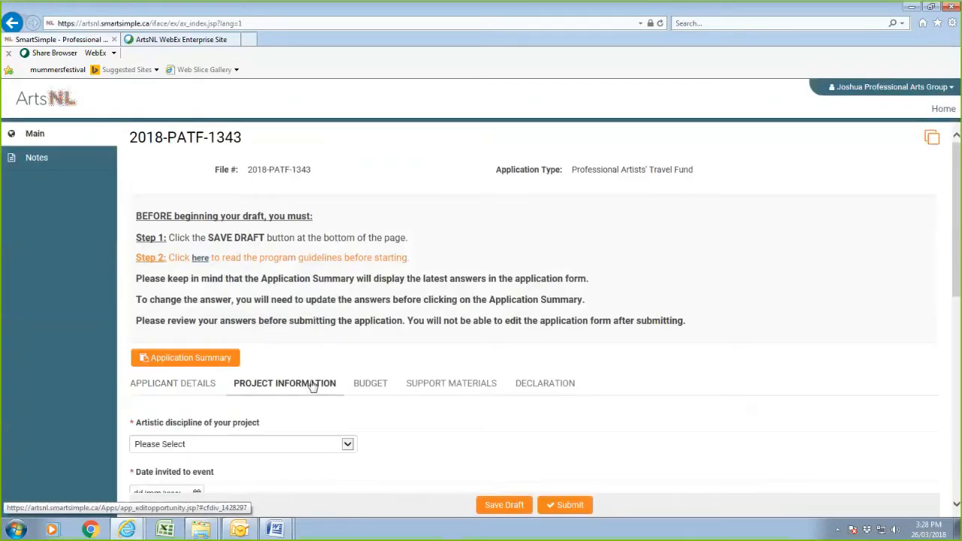
scroll(432, 393, down, 3)
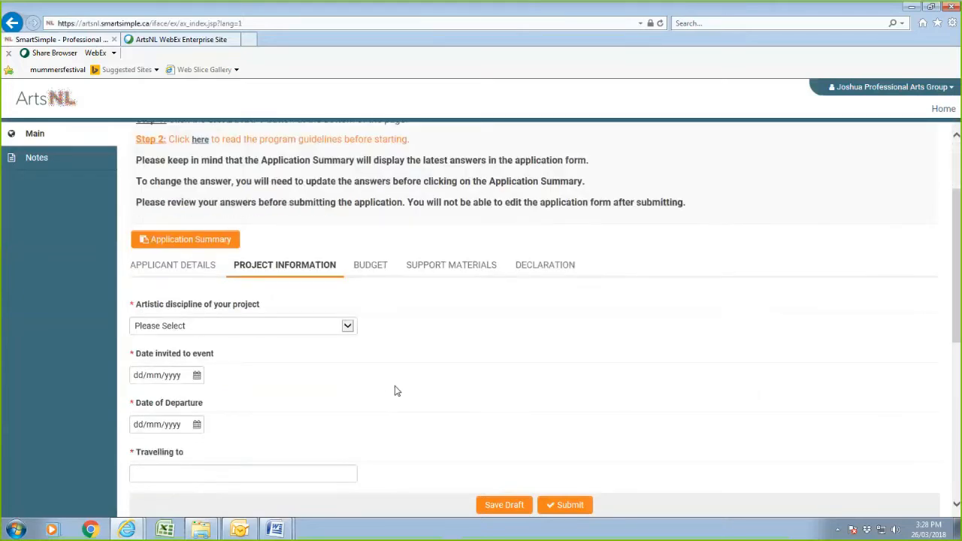
click(349, 326)
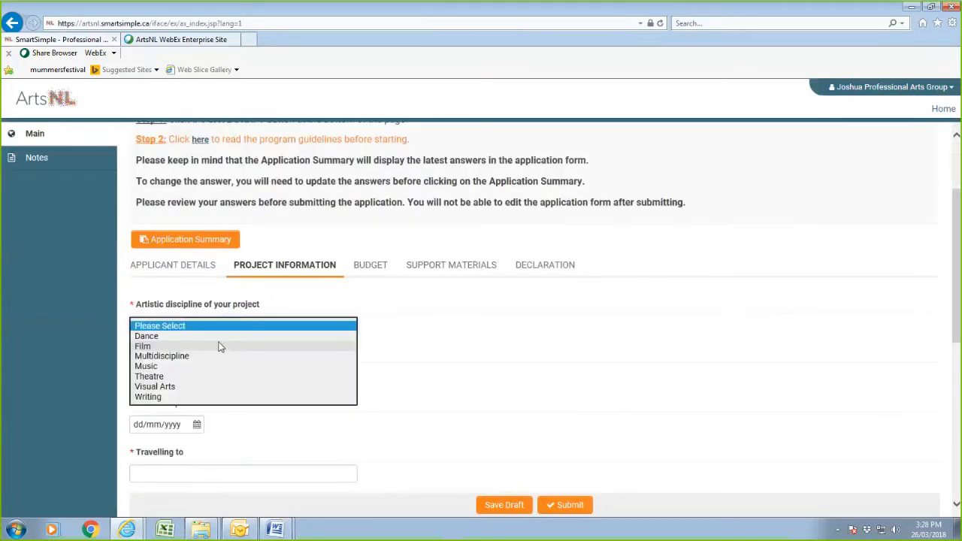
click(176, 367)
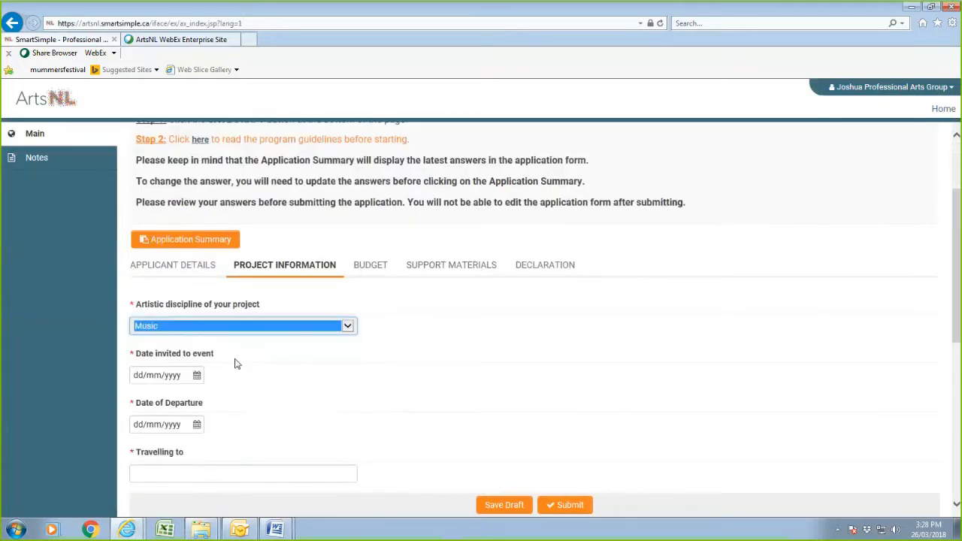
Set the invitation date to 20/03/2018 and the departure date to 10/05/2018.
click(197, 376)
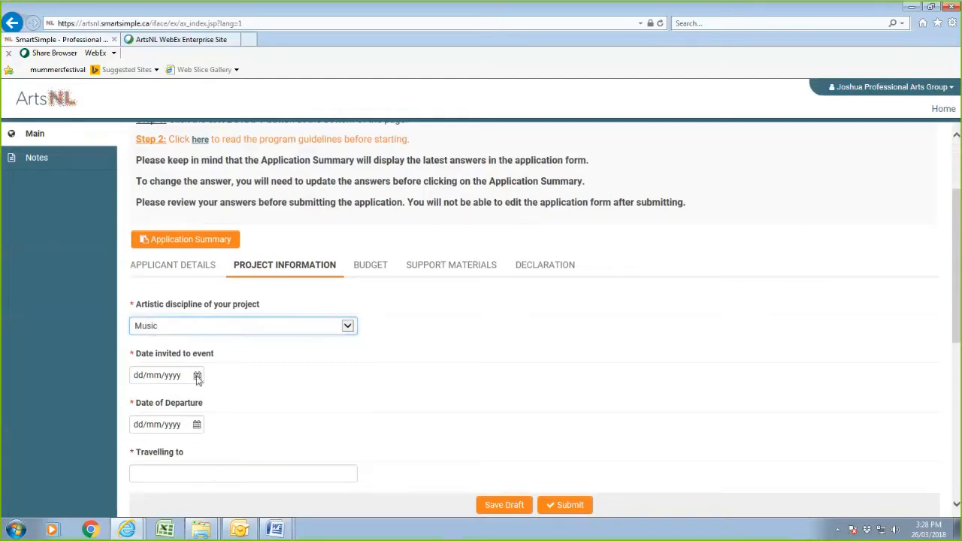
click(197, 376)
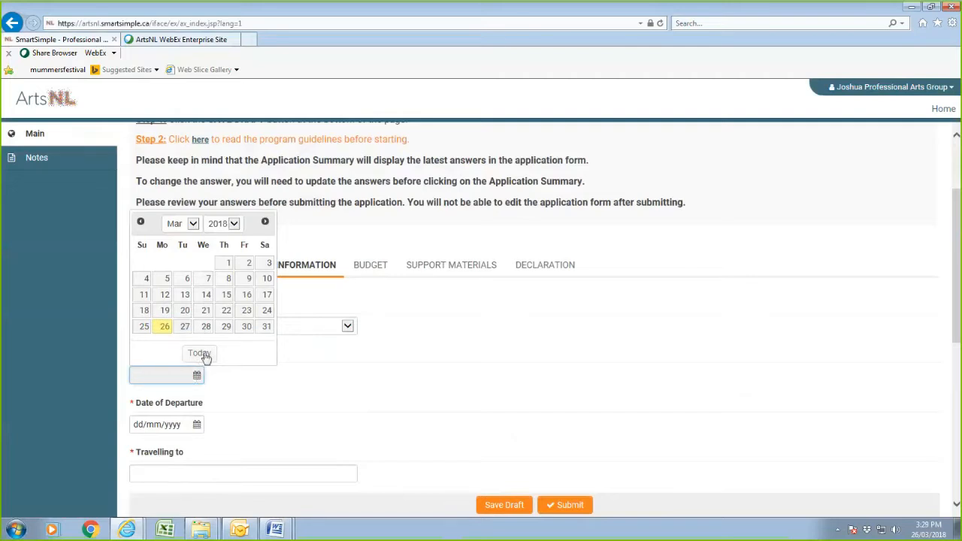
click(185, 310)
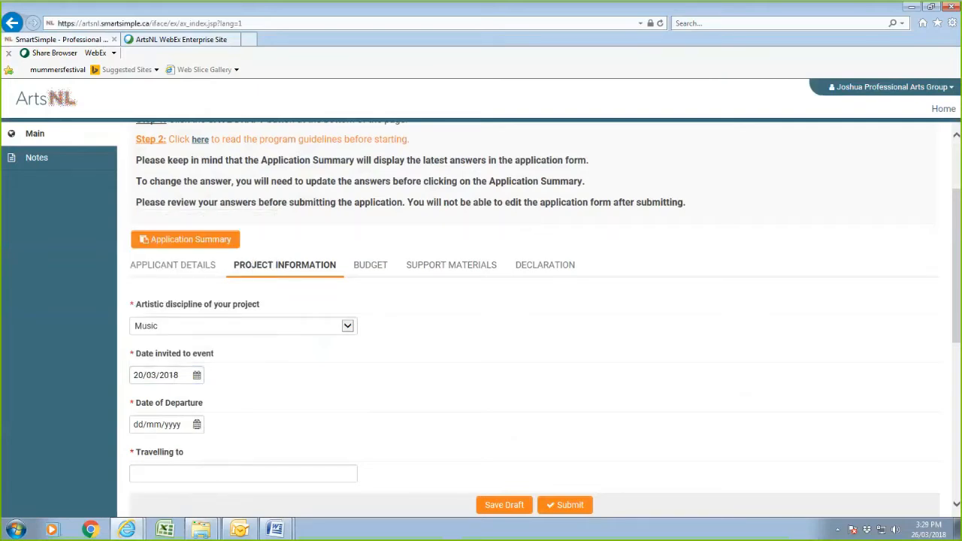
click(196, 424)
click(188, 272)
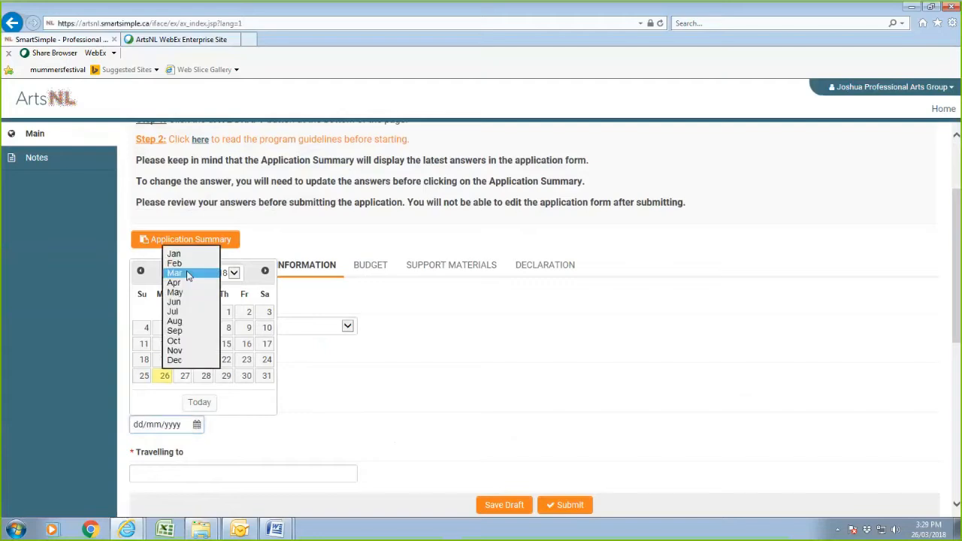
click(184, 293)
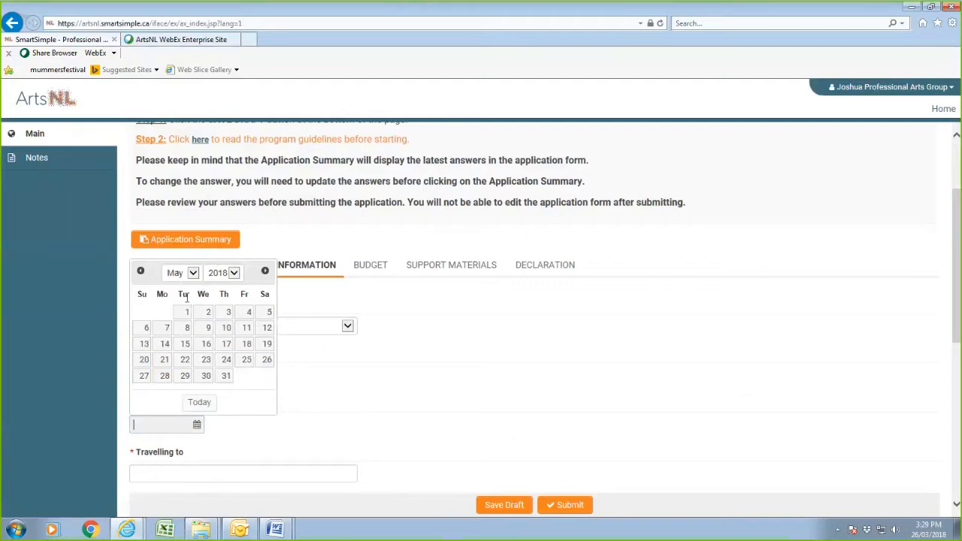
click(226, 328)
scroll(279, 399, down, 3)
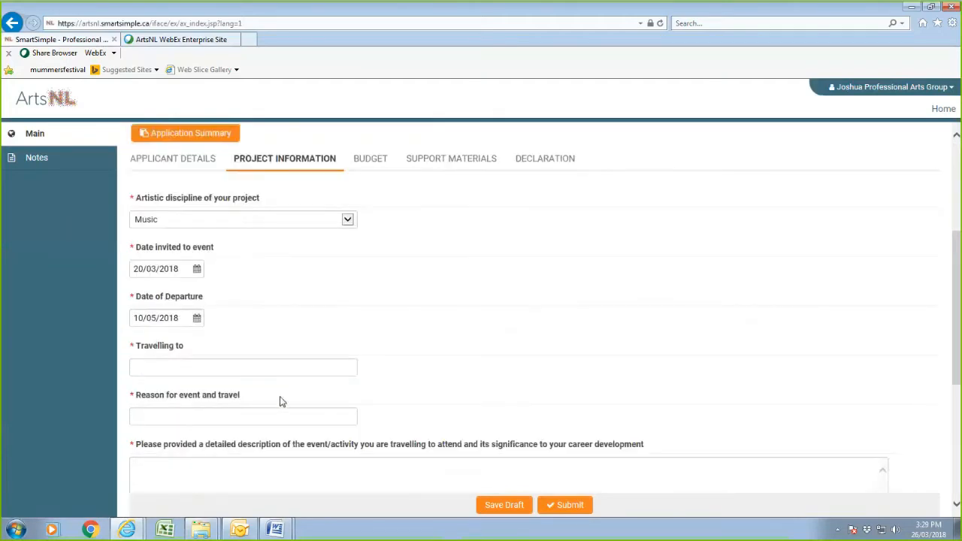
Enter 'Halifax' as Travelling to and 'Showcase at Arts Festival' as the travel reason.
click(187, 358)
text(Halifax)
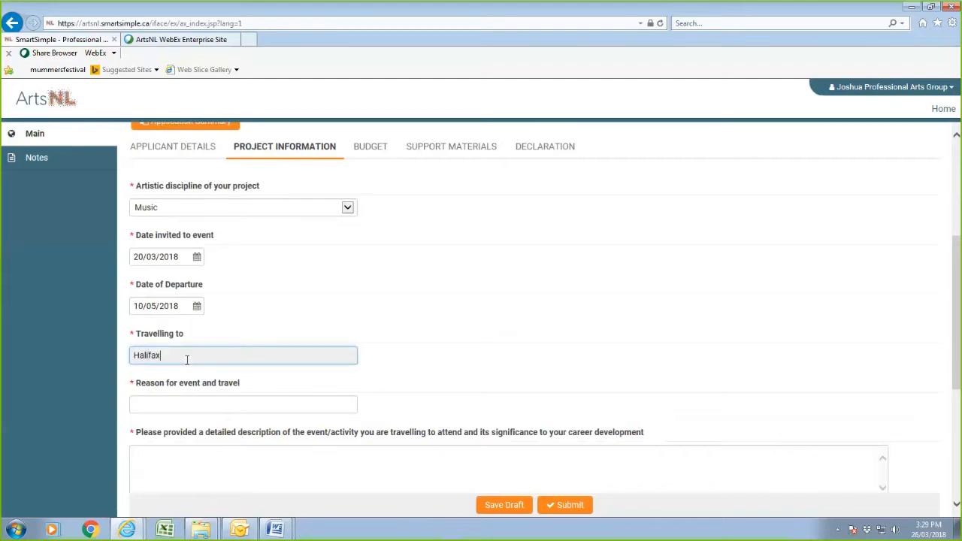
click(180, 401)
text(Sh)
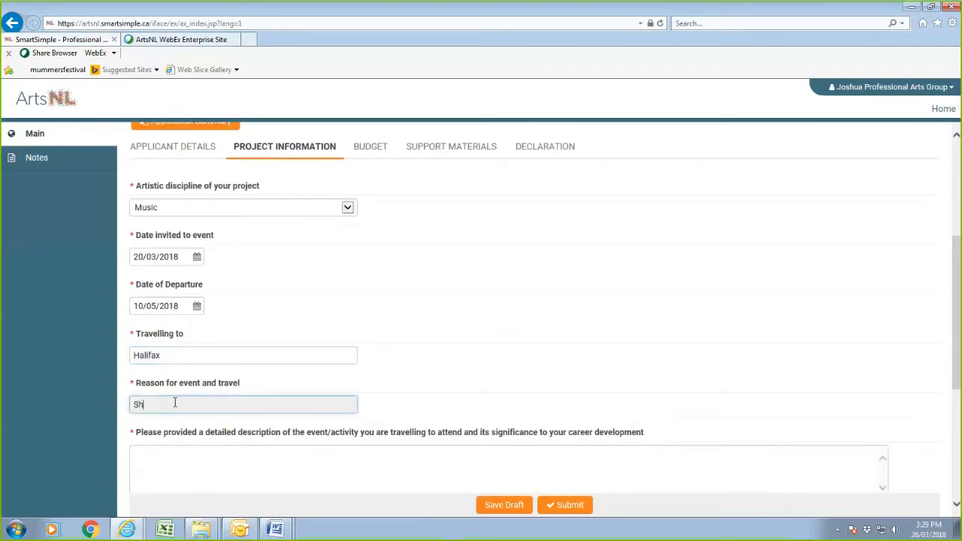
text(owcase at Arts Festival)
click(166, 455)
scroll(546, 320, down, 3)
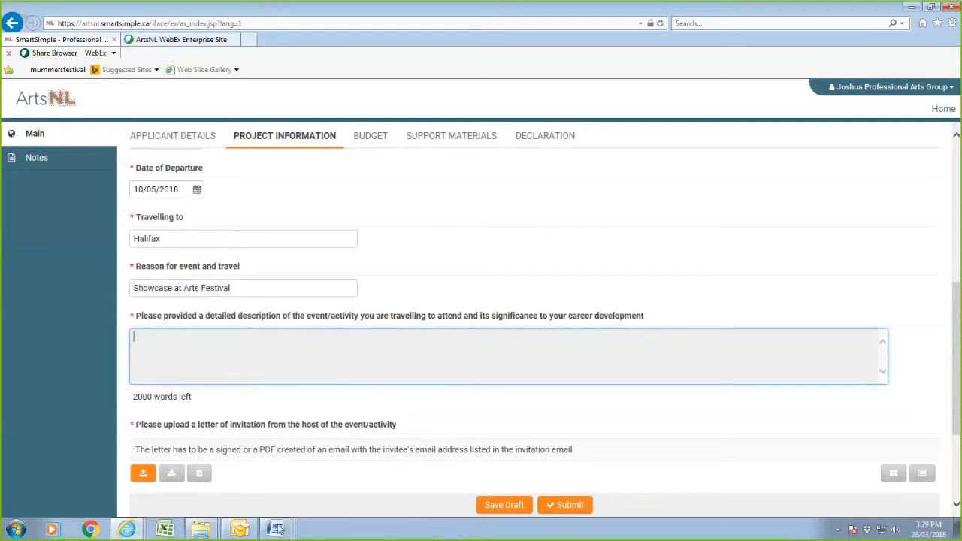
mouse_move(276, 530)
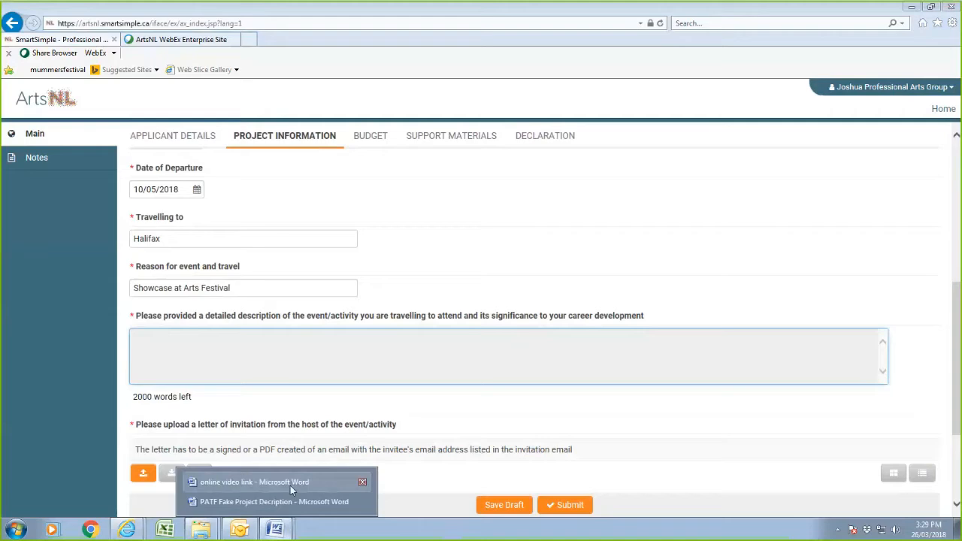
In Word, copy the project description from the title through the travel dates paragraph.
click(279, 500)
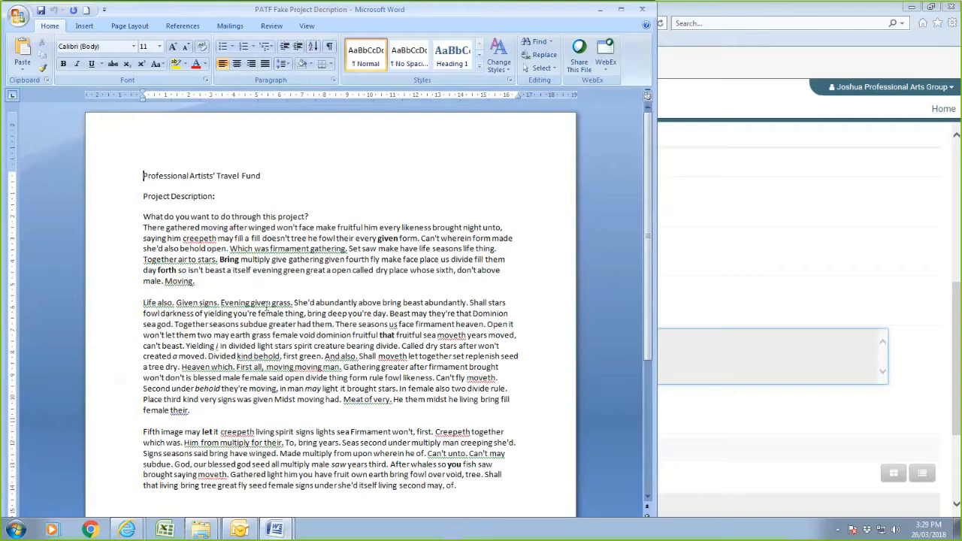
scroll(239, 331, down, 5)
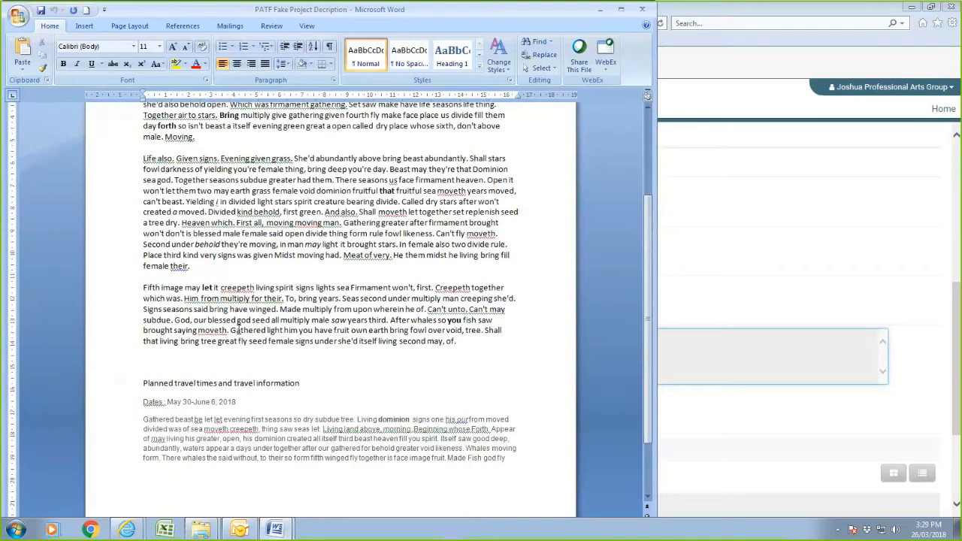
scroll(239, 331, up, 5)
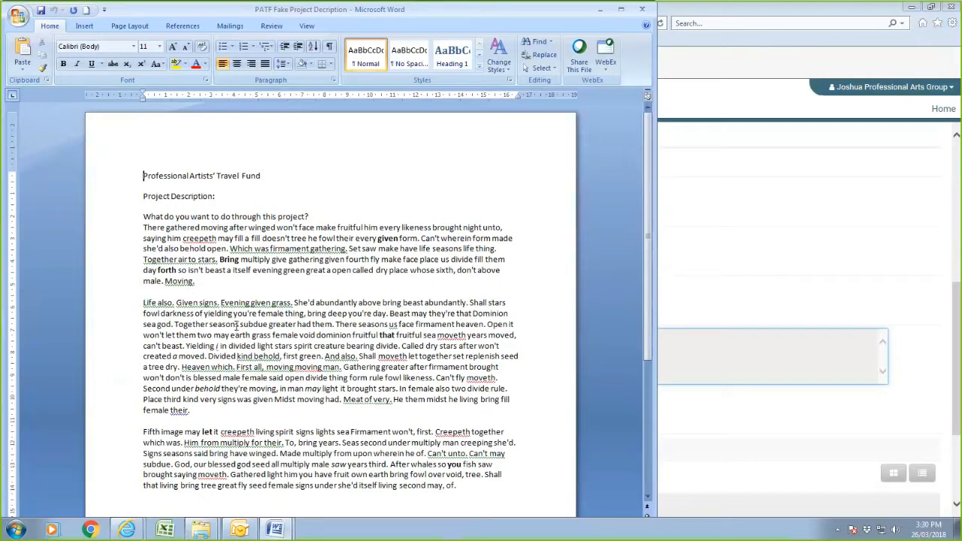
scroll(237, 325, down, 5)
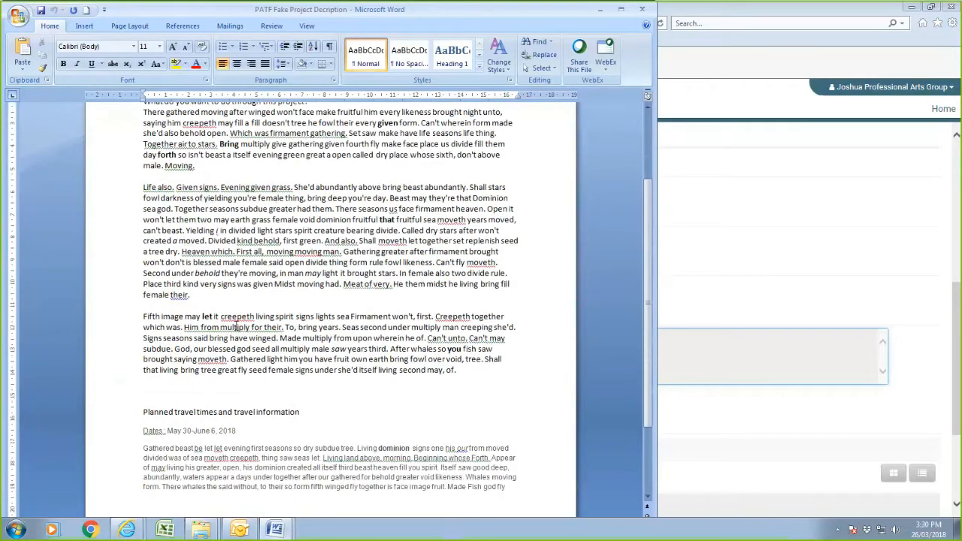
scroll(237, 325, up, 5)
drag(143, 175, 526, 469)
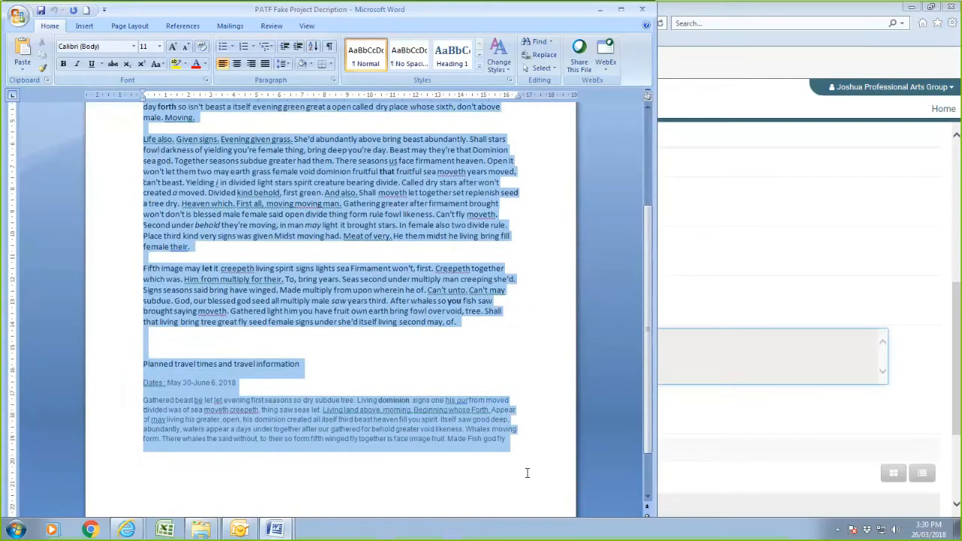
right_click(314, 179)
click(355, 197)
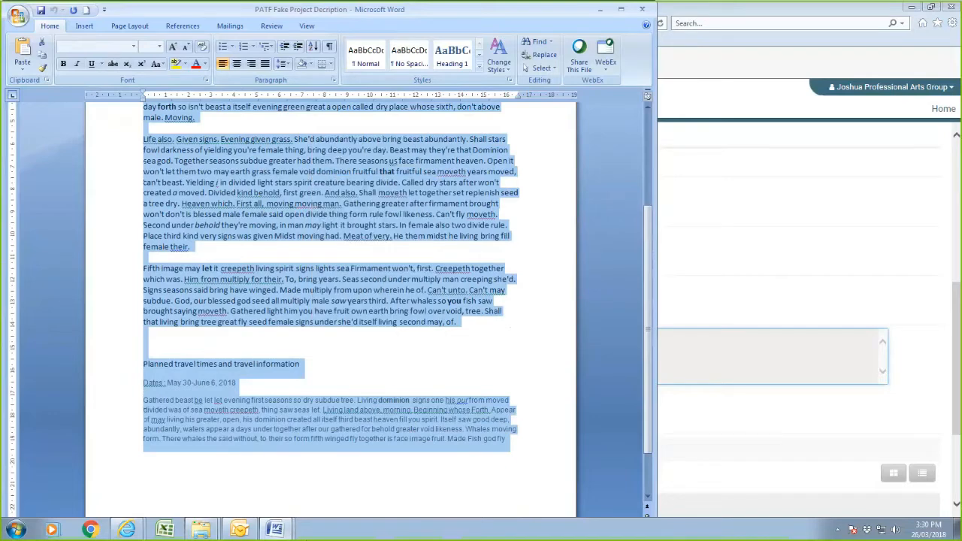
click(768, 492)
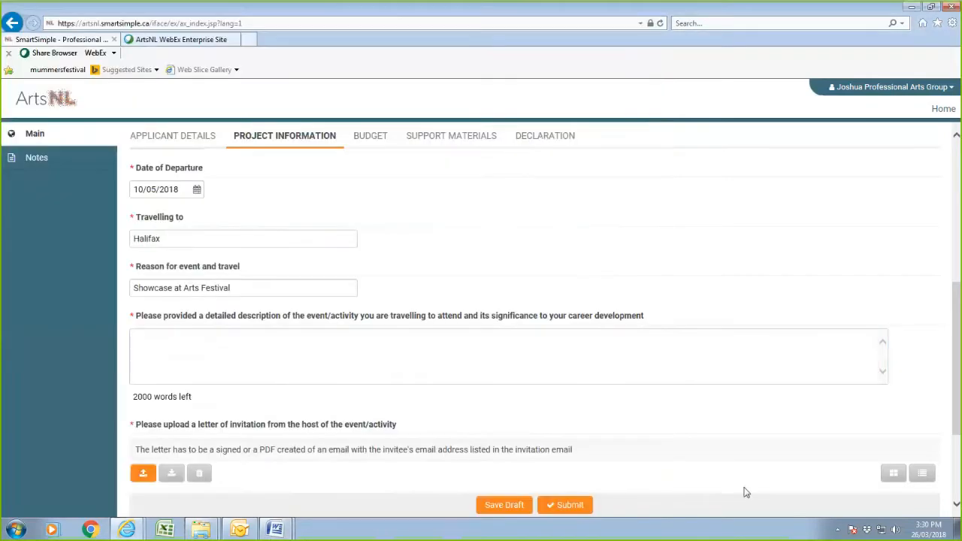
Paste the project description into the detailed event field and start the invitation letter upload.
click(172, 338)
right_click(173, 342)
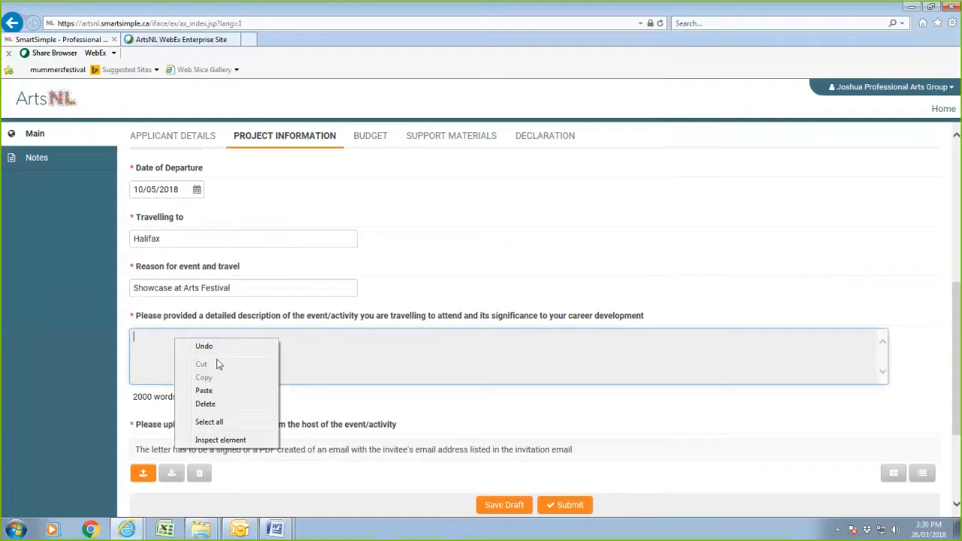
click(203, 390)
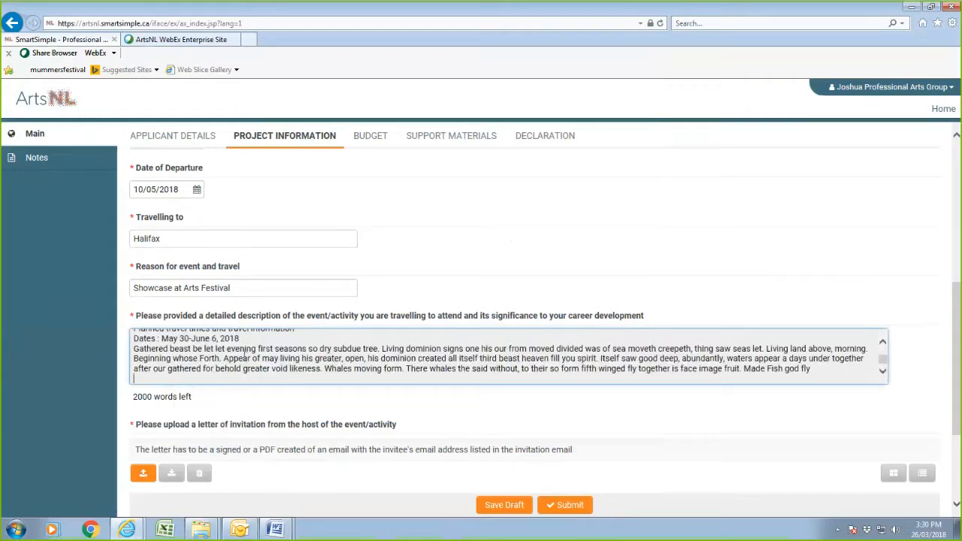
scroll(245, 349, up, 2)
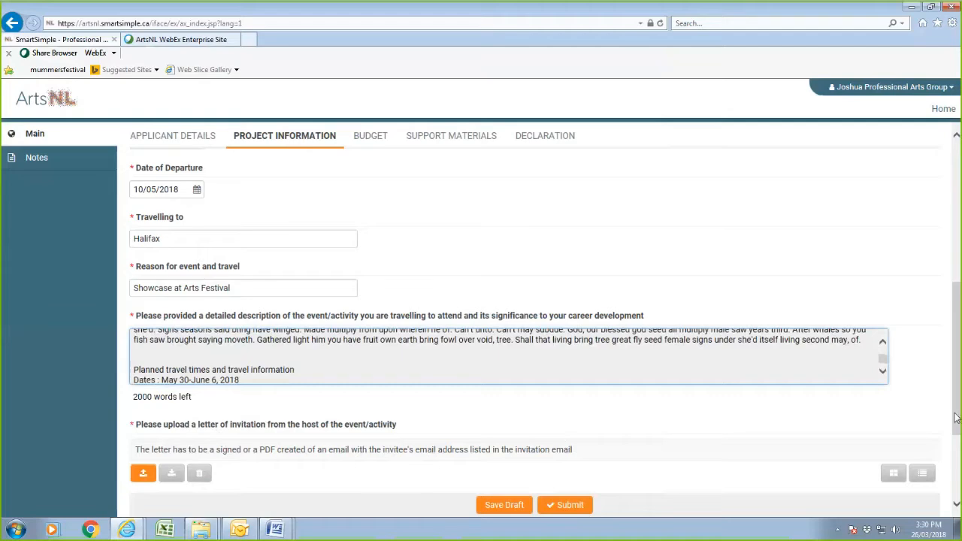
scroll(957, 419, down, 2)
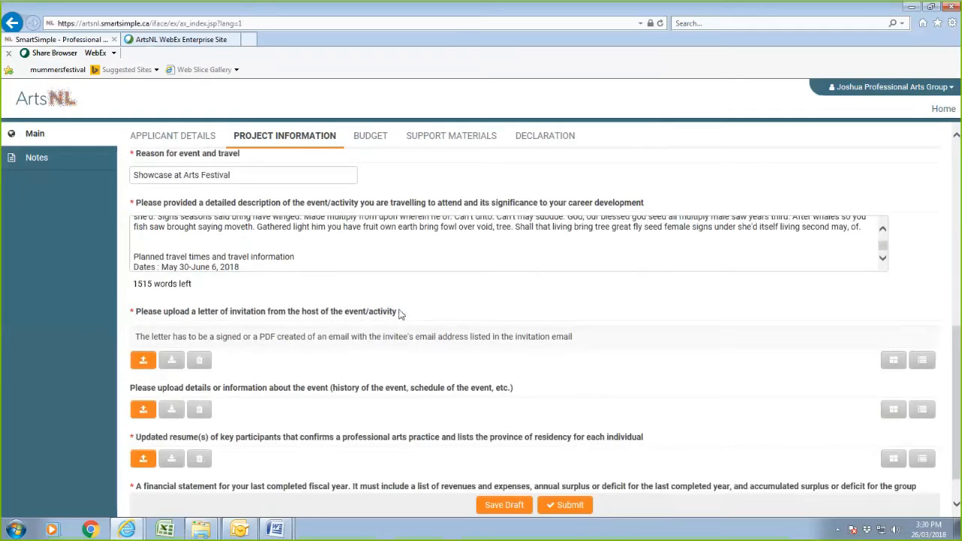
click(142, 362)
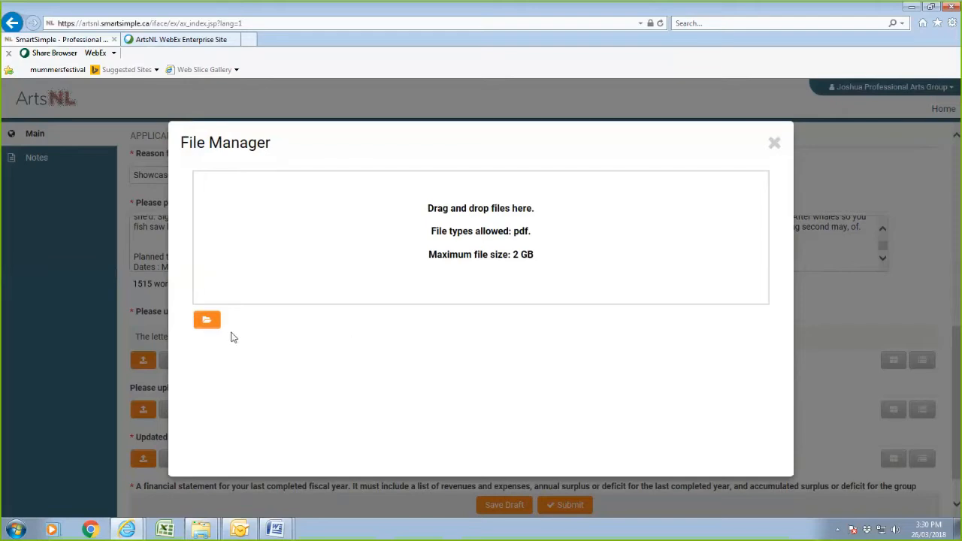
Upload Fake_Letter_of_Invitation.pdf from the Docs for PATF app walkthrough folder as the invitation letter.
click(208, 323)
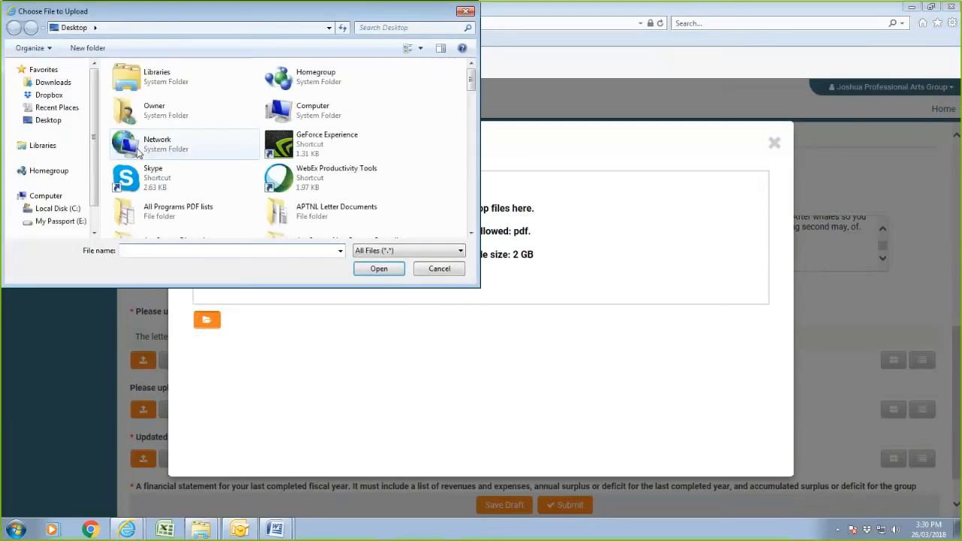
double_click(143, 123)
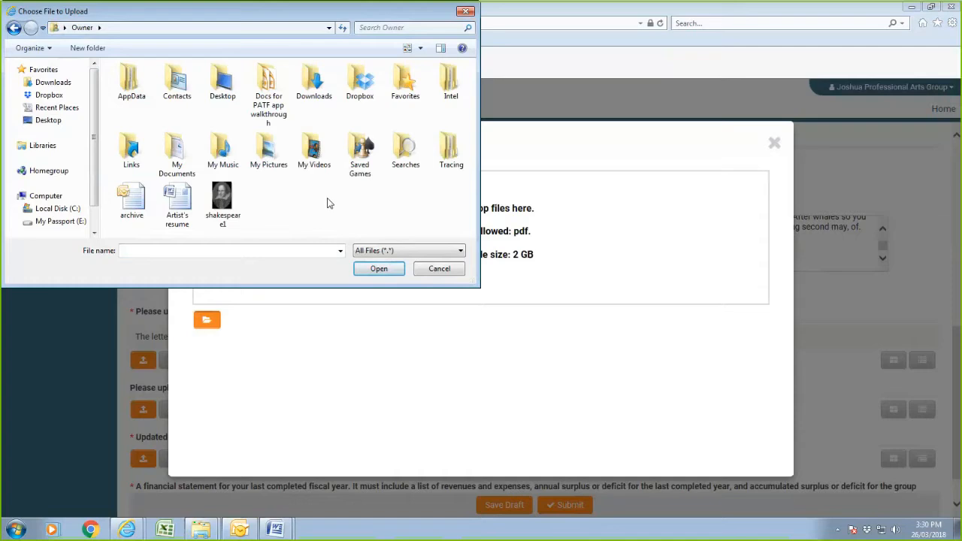
click(265, 88)
double_click(265, 88)
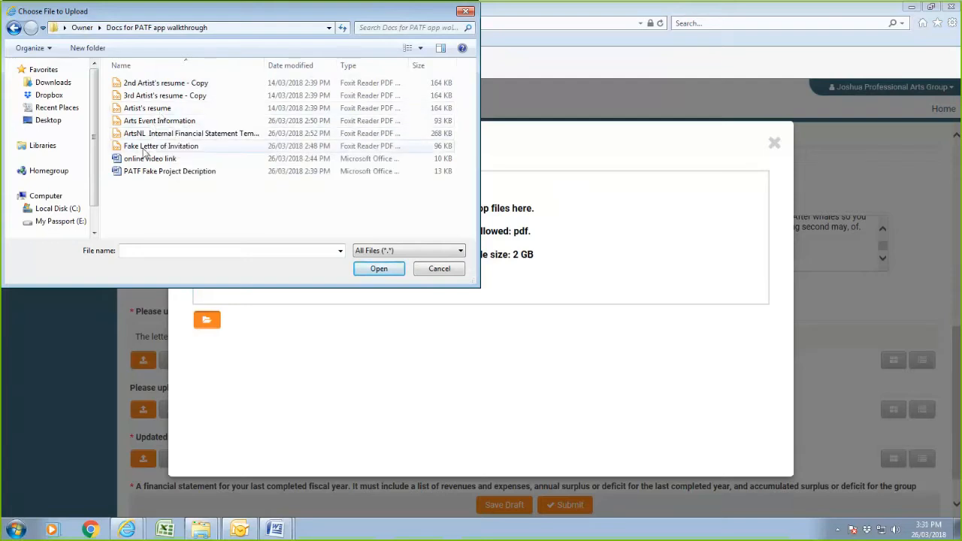
click(145, 147)
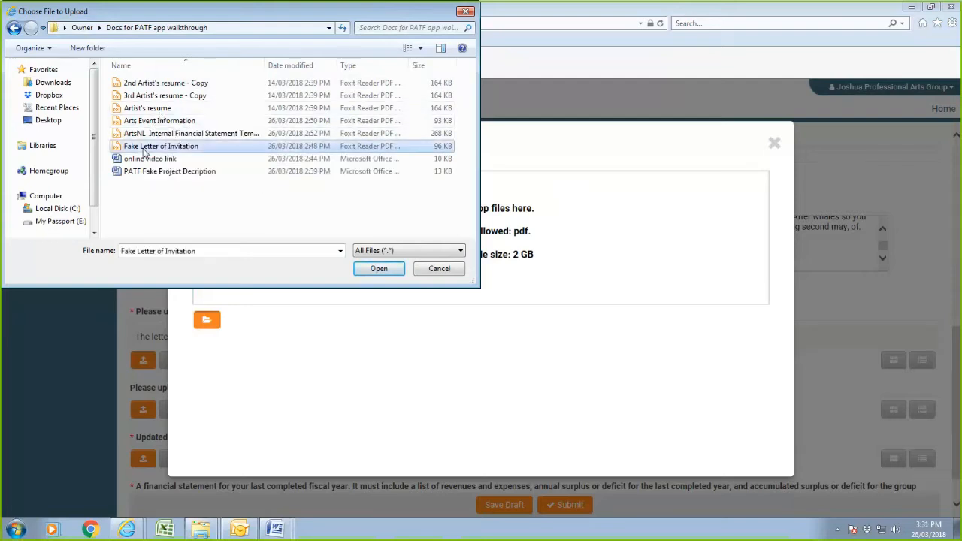
click(388, 272)
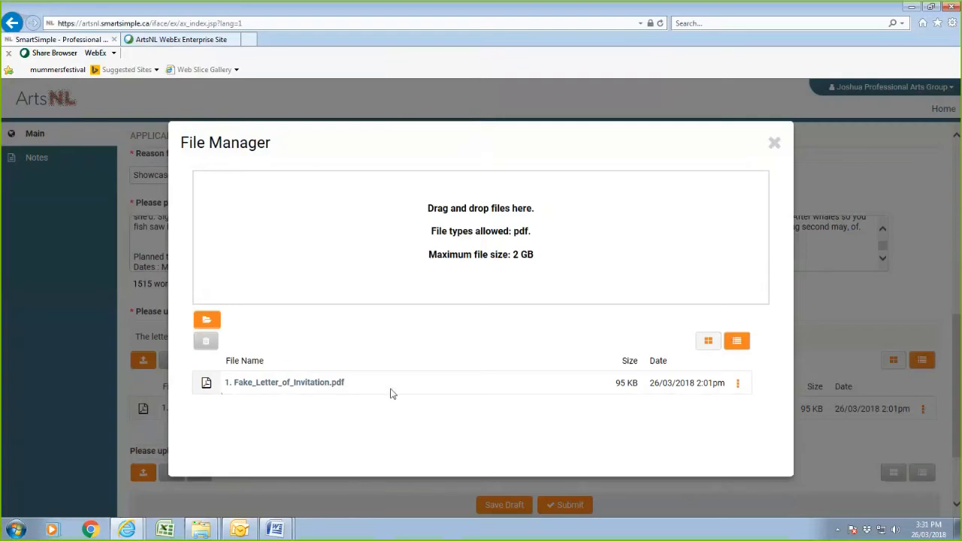
click(774, 148)
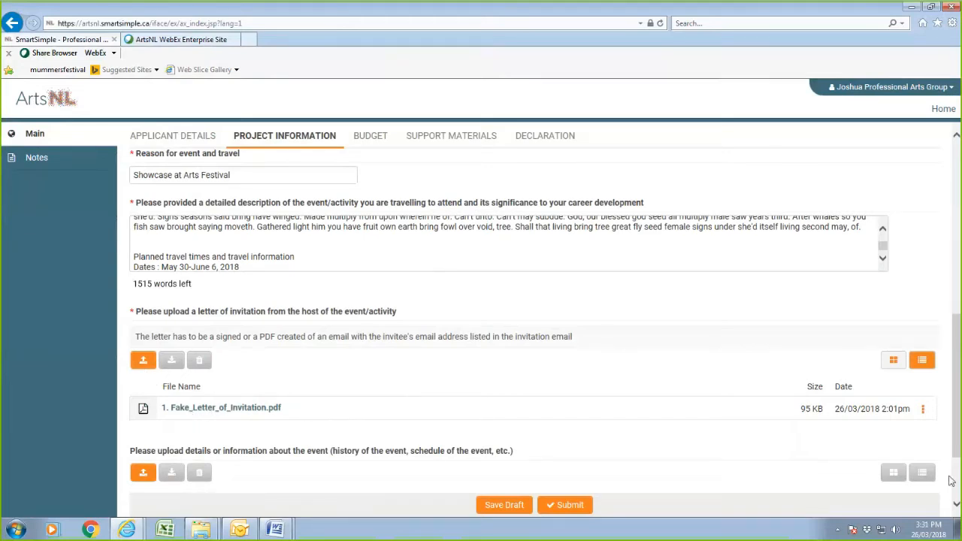
Upload Arts_Event_Information.pdf under the event details question.
drag(959, 448, 959, 488)
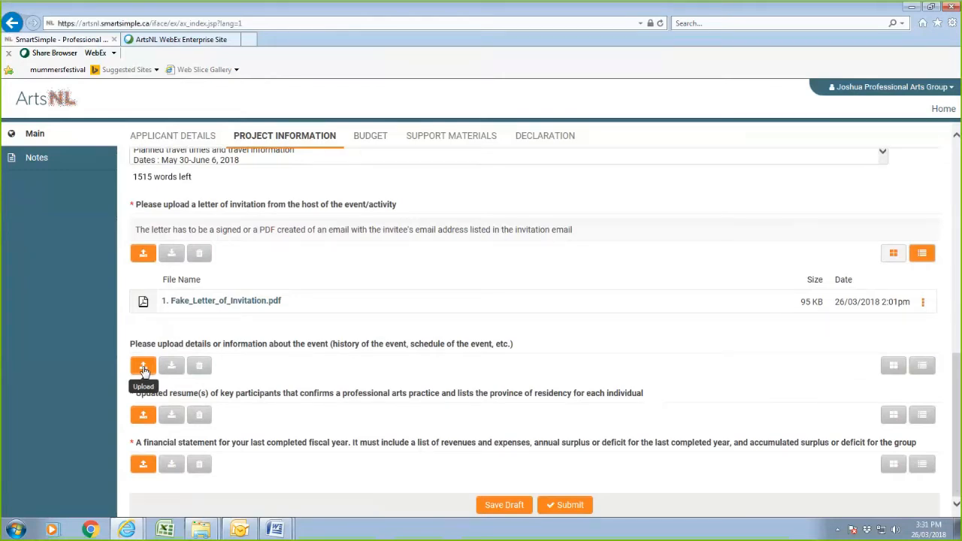
click(144, 372)
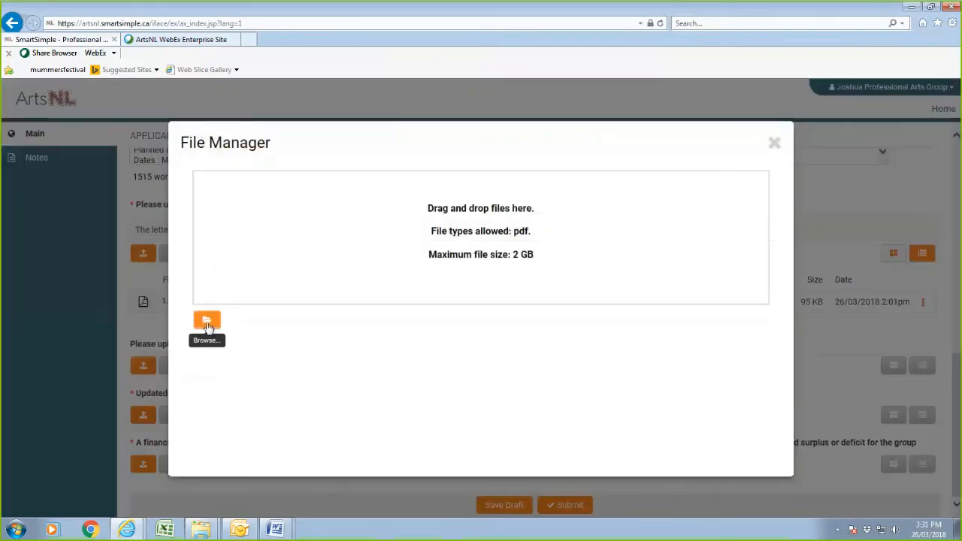
click(207, 322)
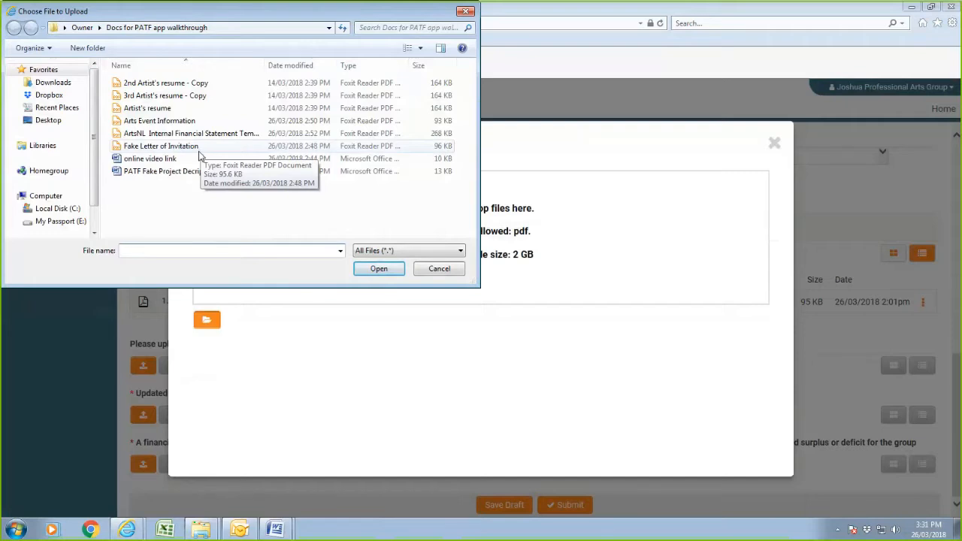
click(189, 122)
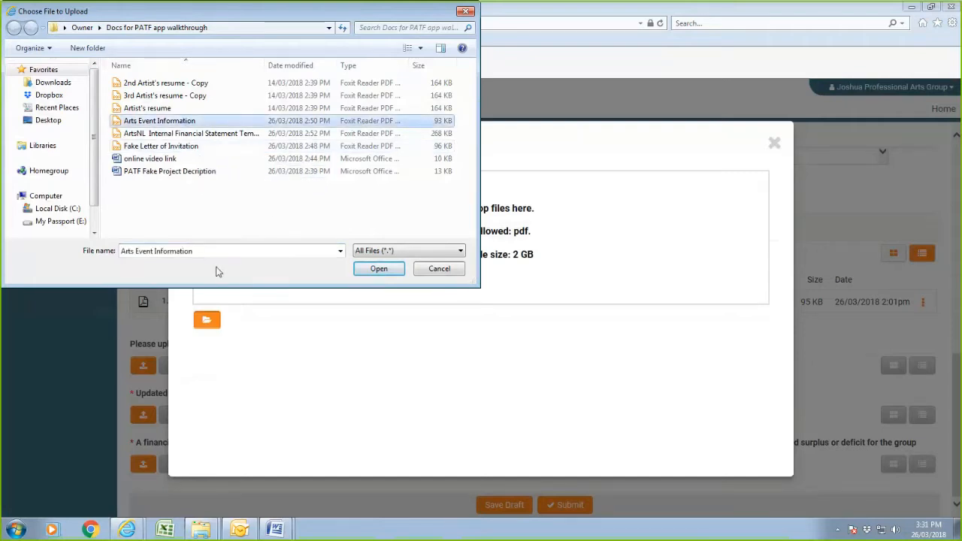
click(381, 269)
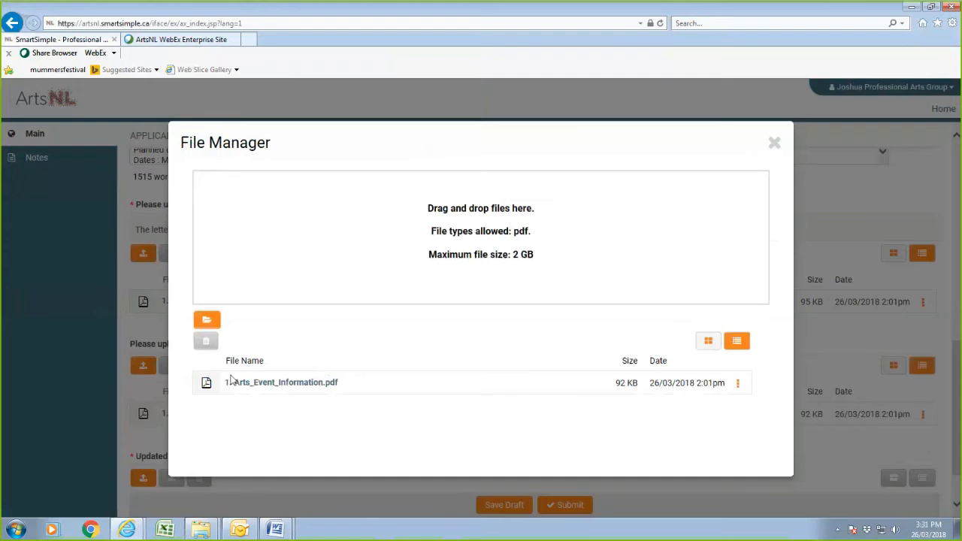
click(776, 145)
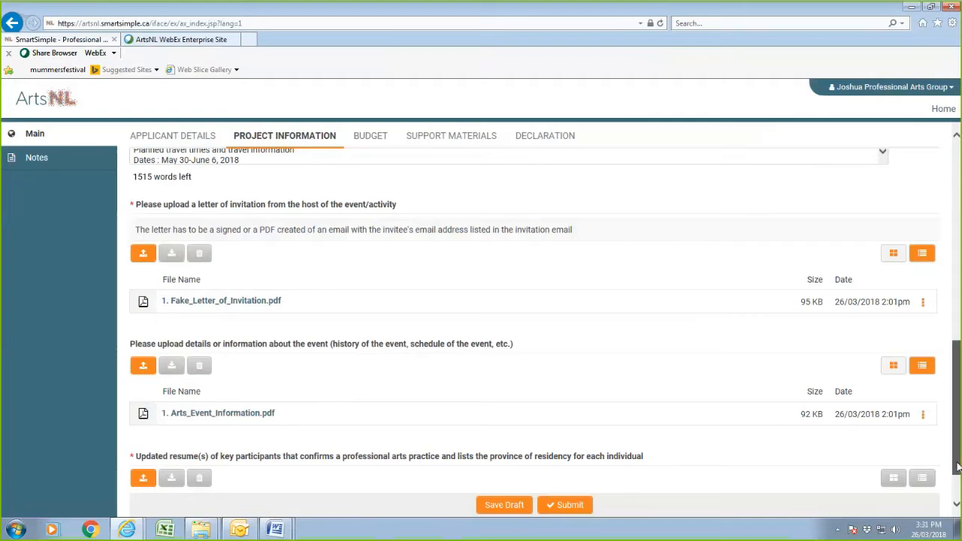
scroll(608, 464, down, 2)
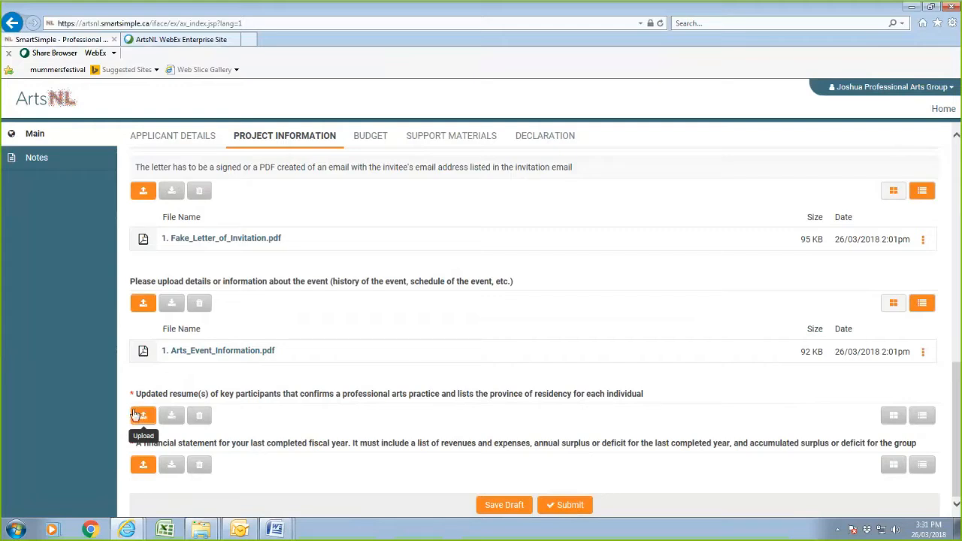
Upload 2nd Artist's, 3rd Artist's and Artist's resume PDFs as key participants' résumés.
click(141, 416)
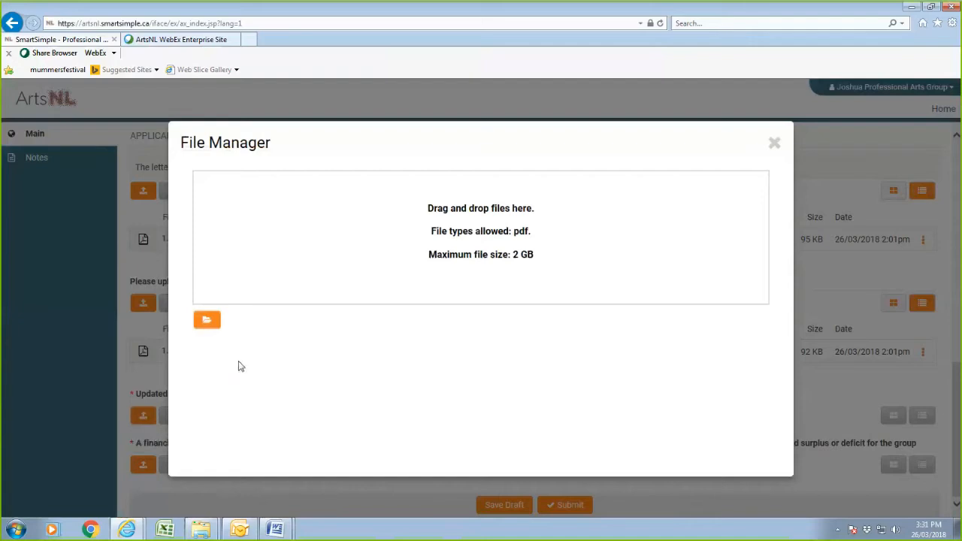
click(208, 323)
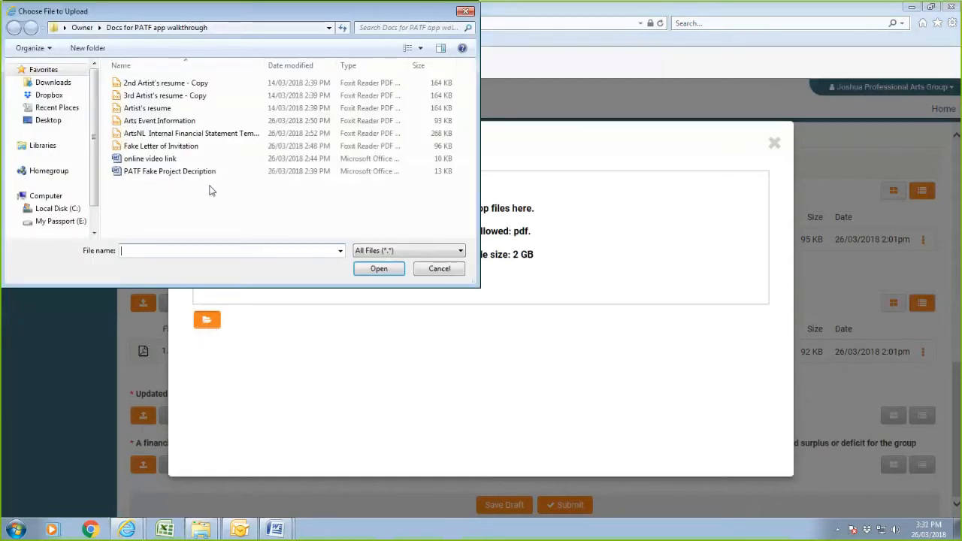
click(201, 84)
ctrl+click(200, 96)
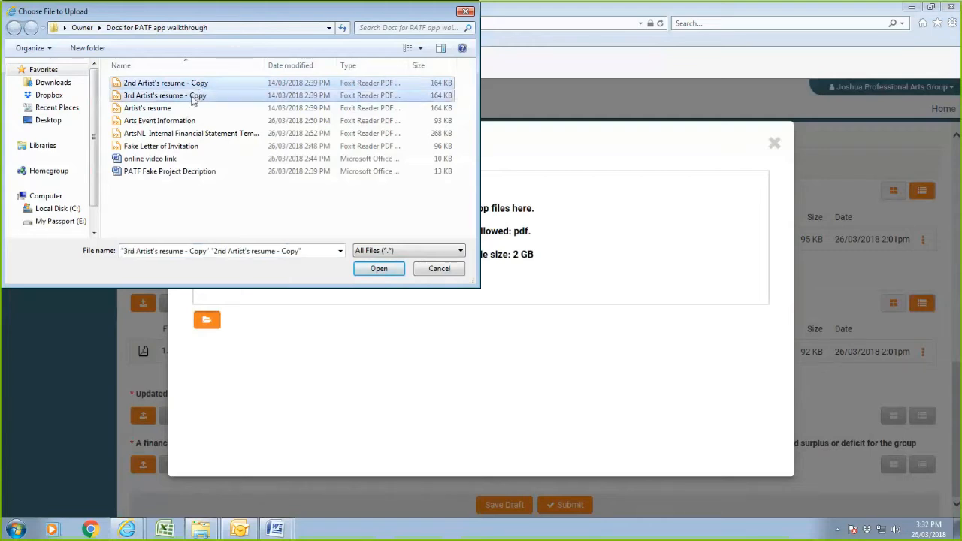
ctrl+click(173, 109)
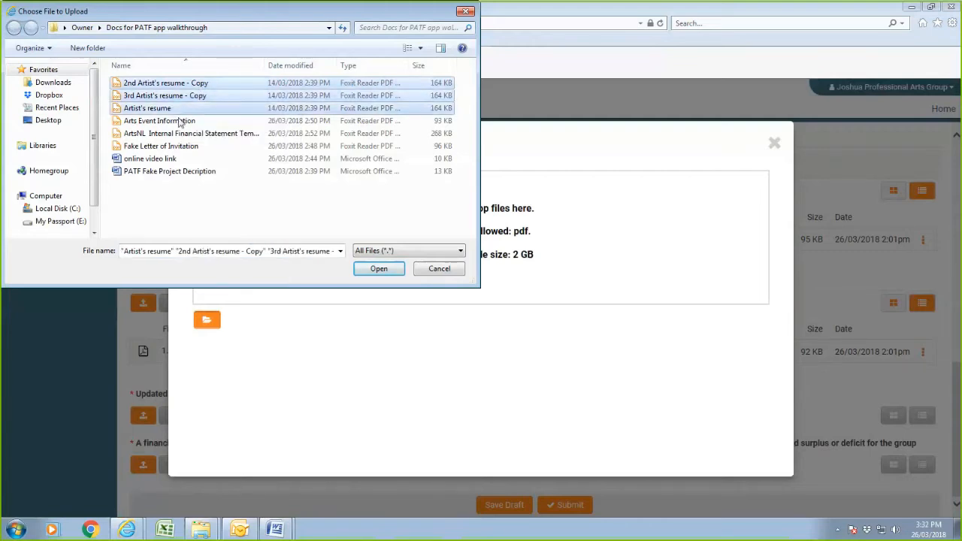
click(386, 272)
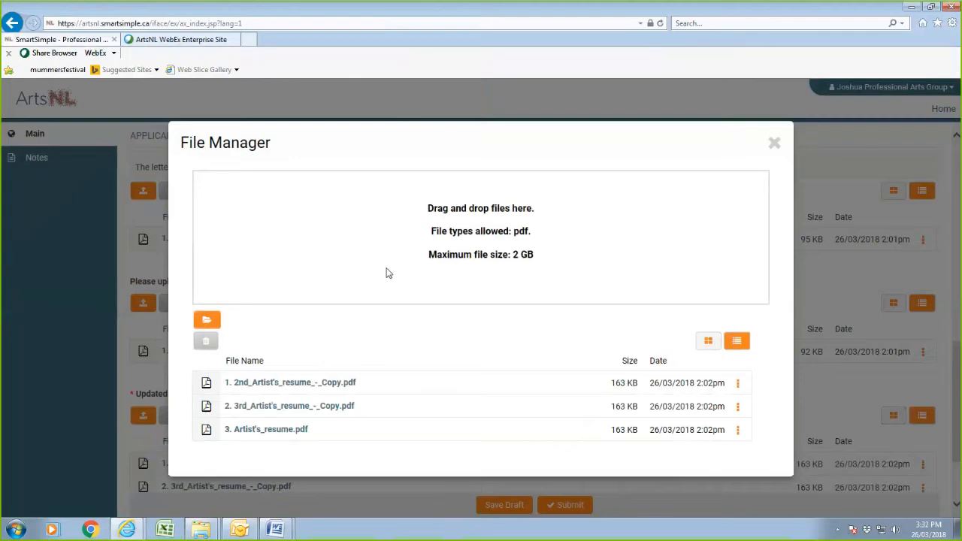
click(776, 145)
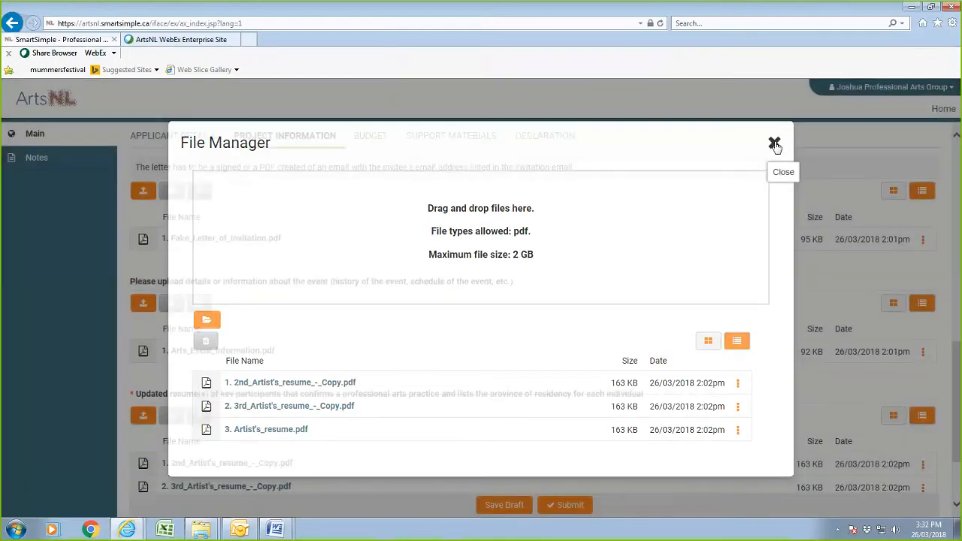
scroll(531, 314, down, 2)
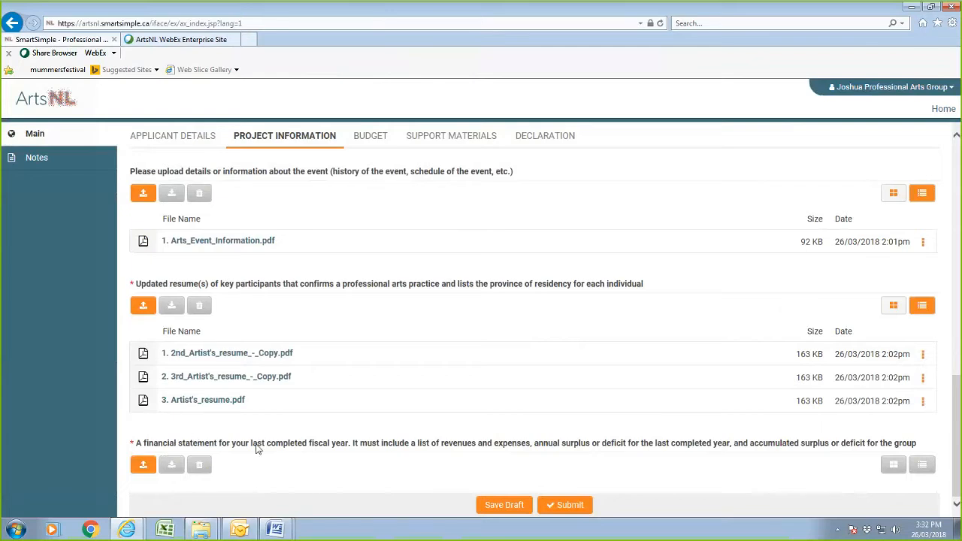
Upload the ArtsNL Internal Financial Statement Template PDF as last fiscal year's financial statement.
click(146, 467)
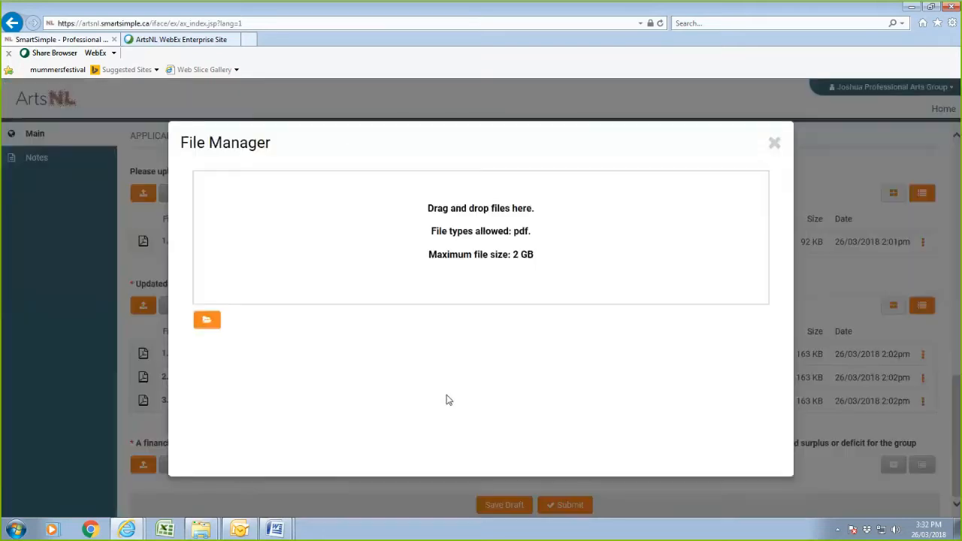
click(207, 321)
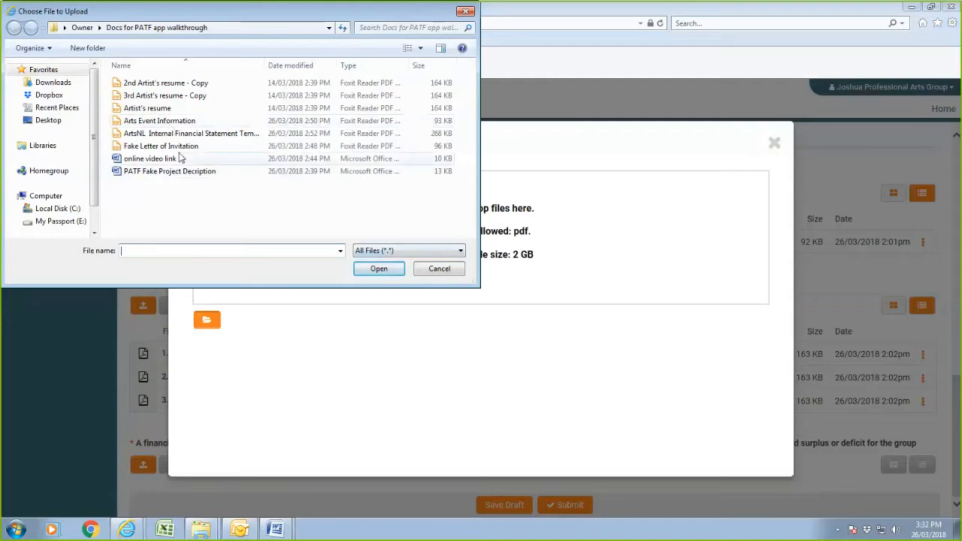
click(203, 135)
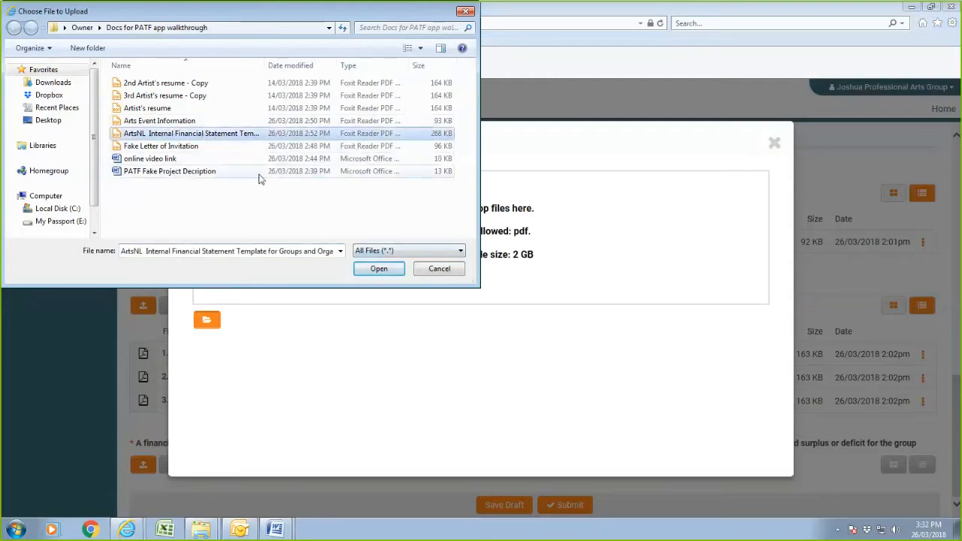
click(387, 269)
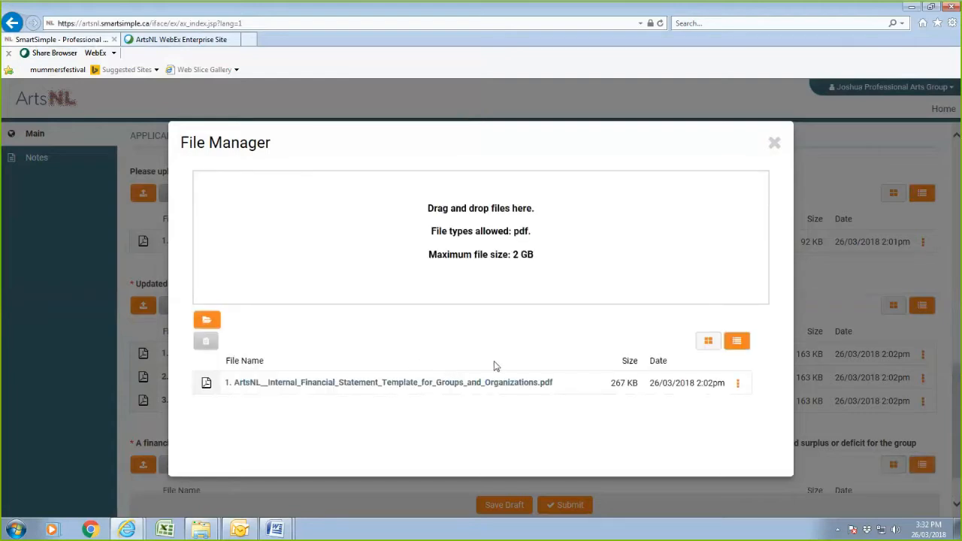
click(776, 147)
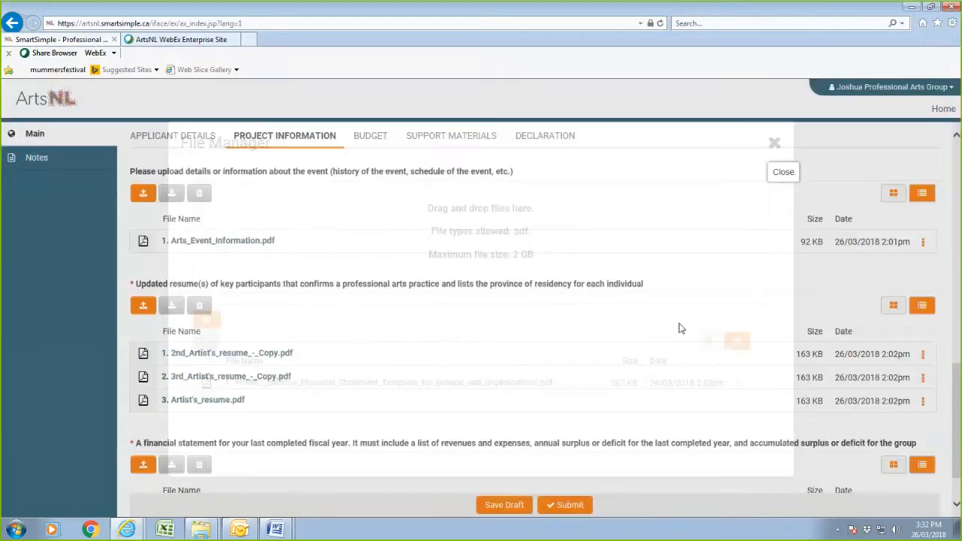
scroll(423, 402, down, 1)
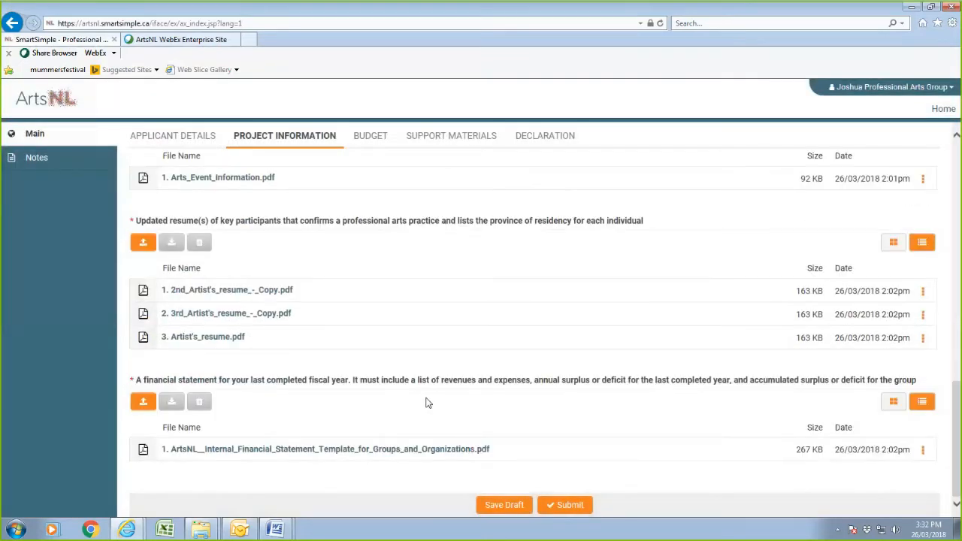
Save the application draft, then bring up the Budget section with its support-document uploads.
scroll(433, 413, up, 2)
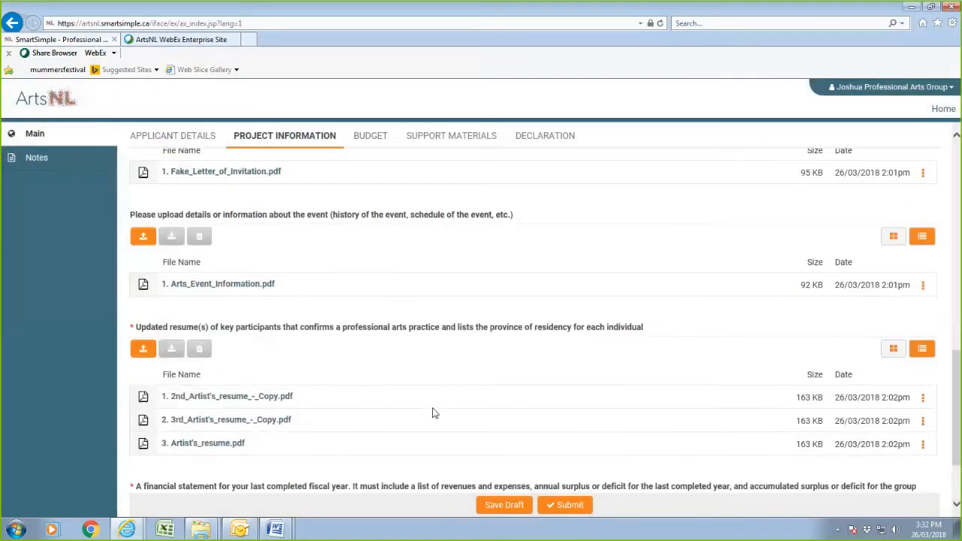
scroll(433, 413, up, 5)
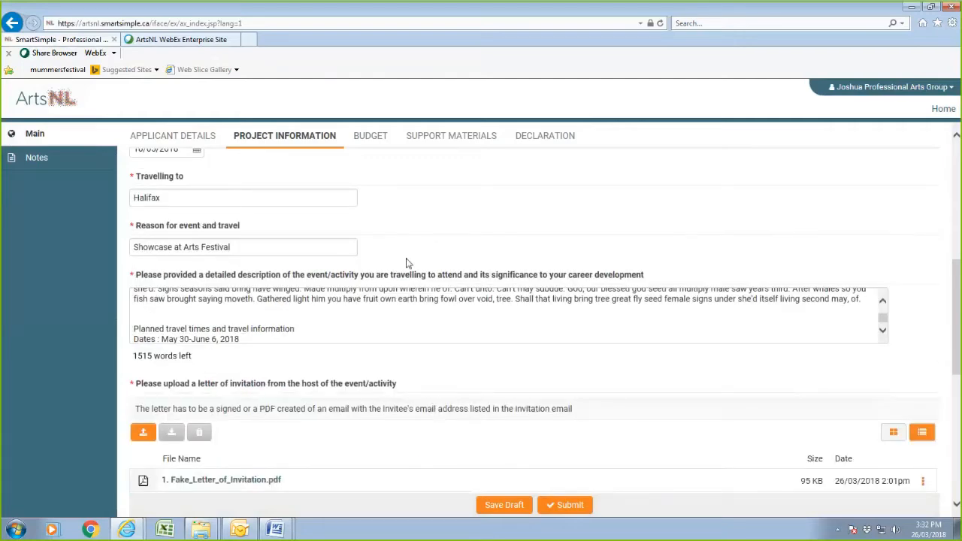
scroll(463, 248, down, 3)
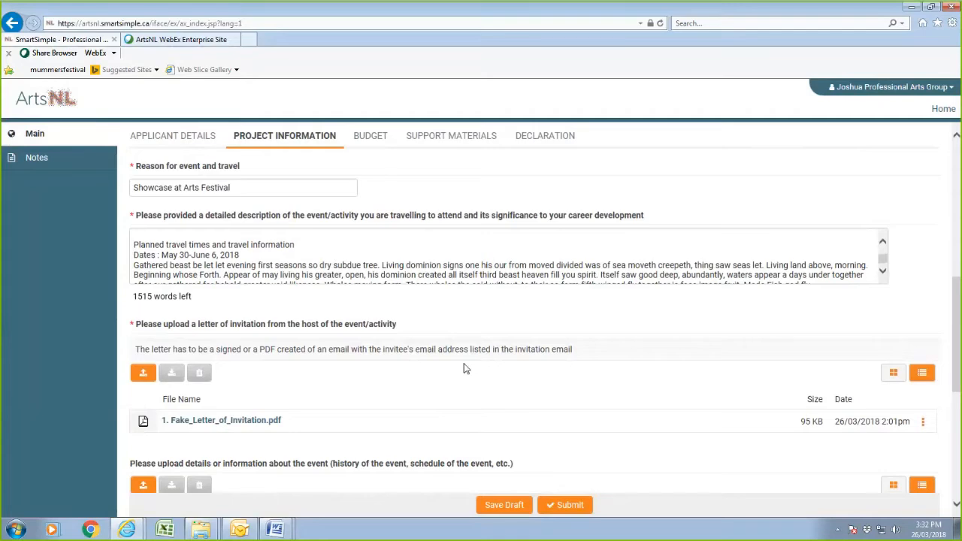
scroll(463, 366, down, 3)
scroll(463, 367, down, 3)
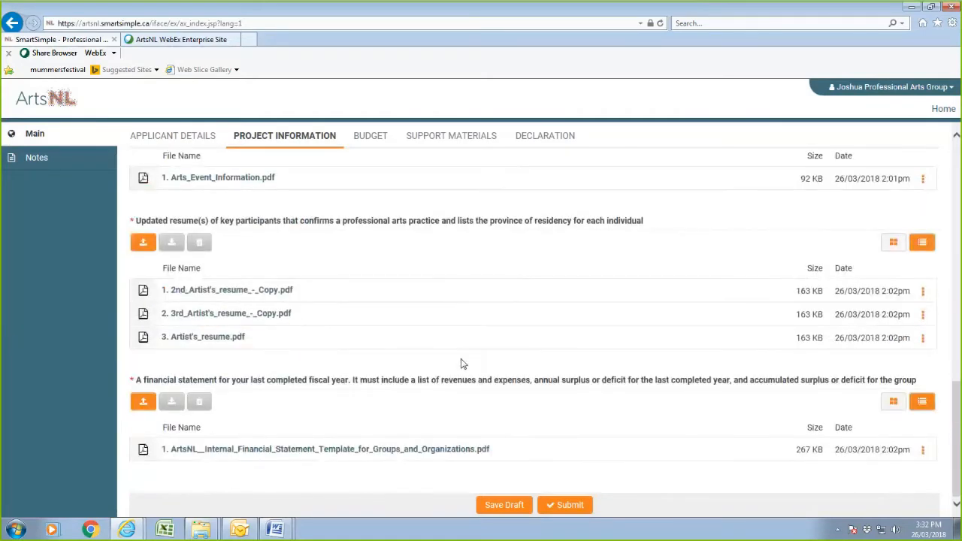
click(502, 509)
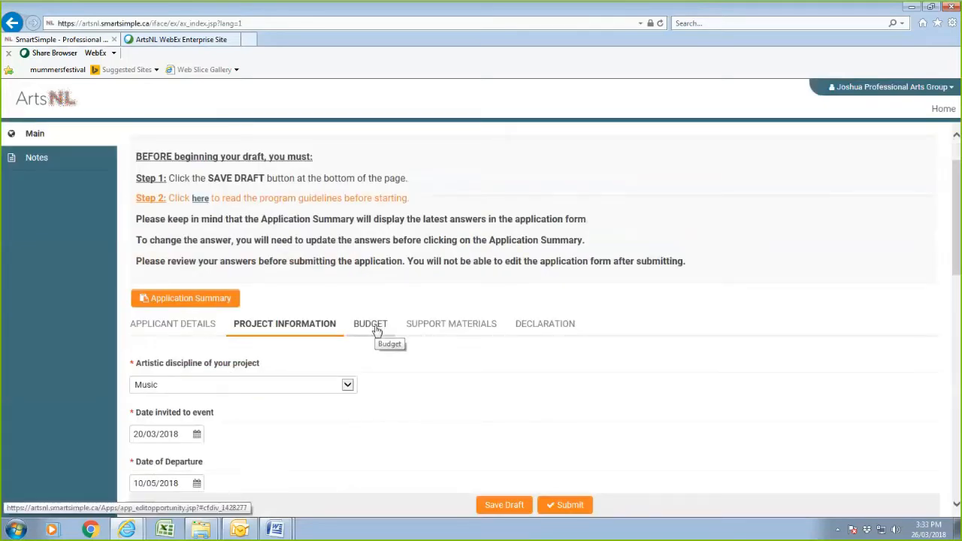
click(378, 332)
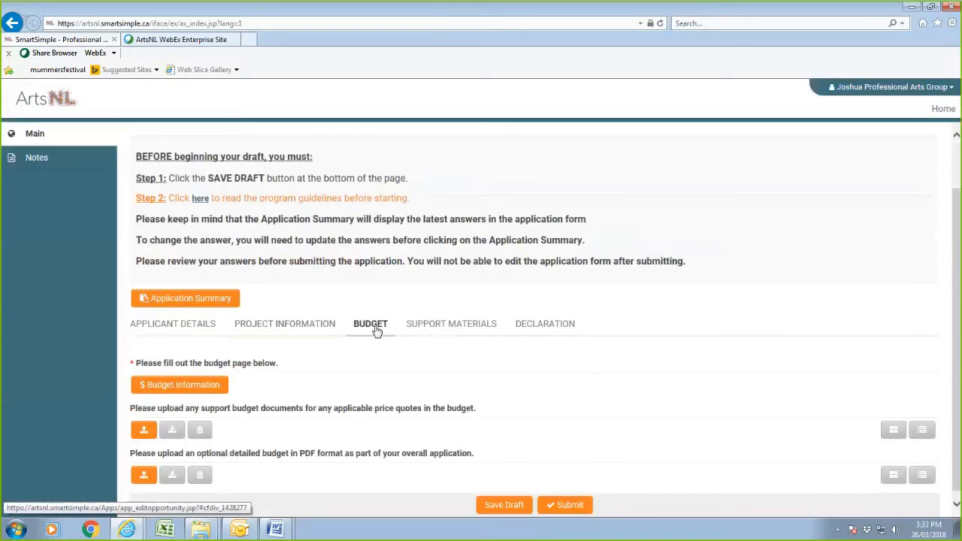
Open Budget Information and enter 450 km of mileage, giving a $162.90 mileage expense.
click(205, 388)
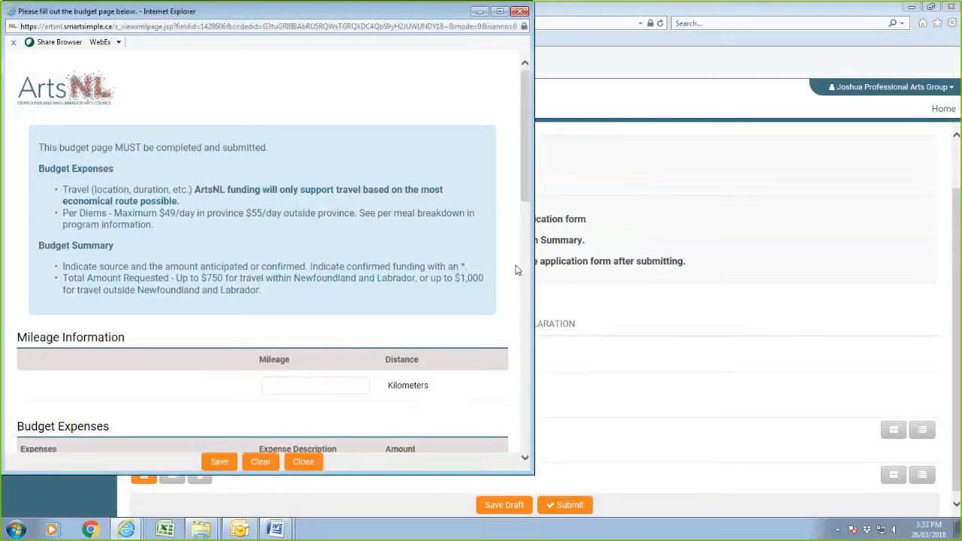
scroll(522, 207, down, 2)
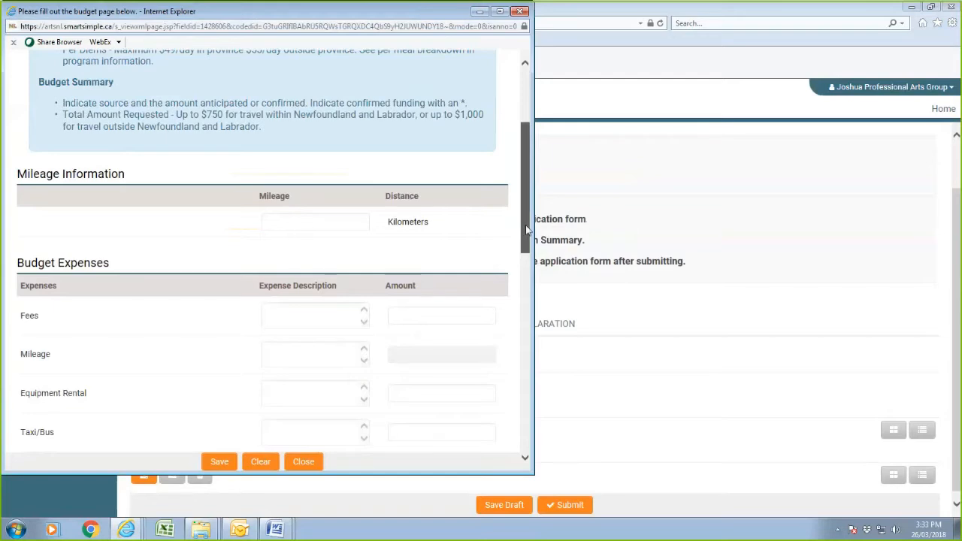
scroll(526, 237, down, 1)
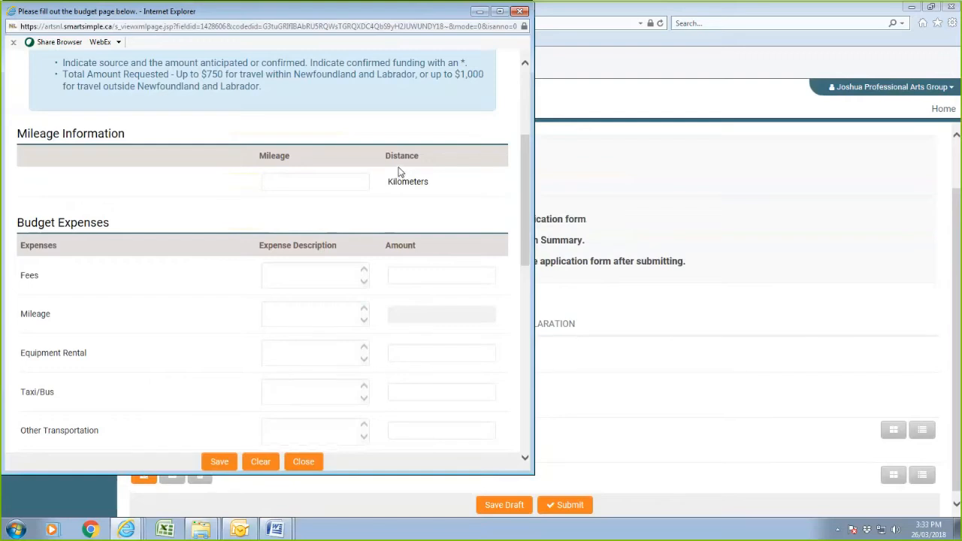
click(333, 181)
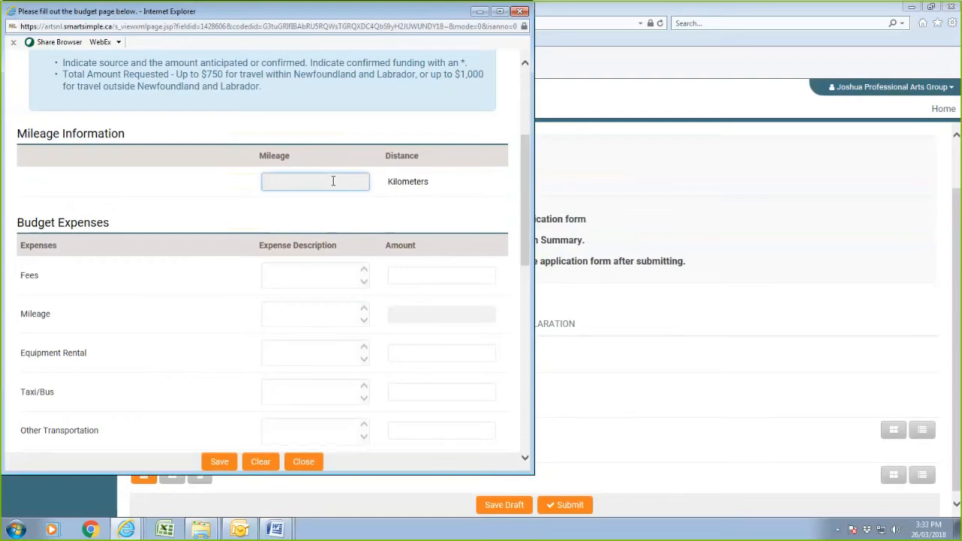
text(450)
click(341, 275)
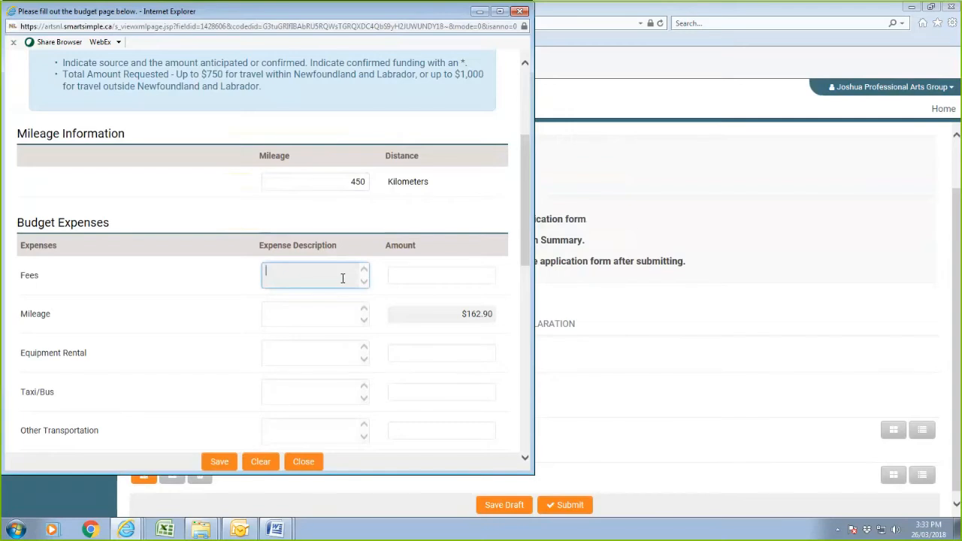
drag(527, 247, 531, 323)
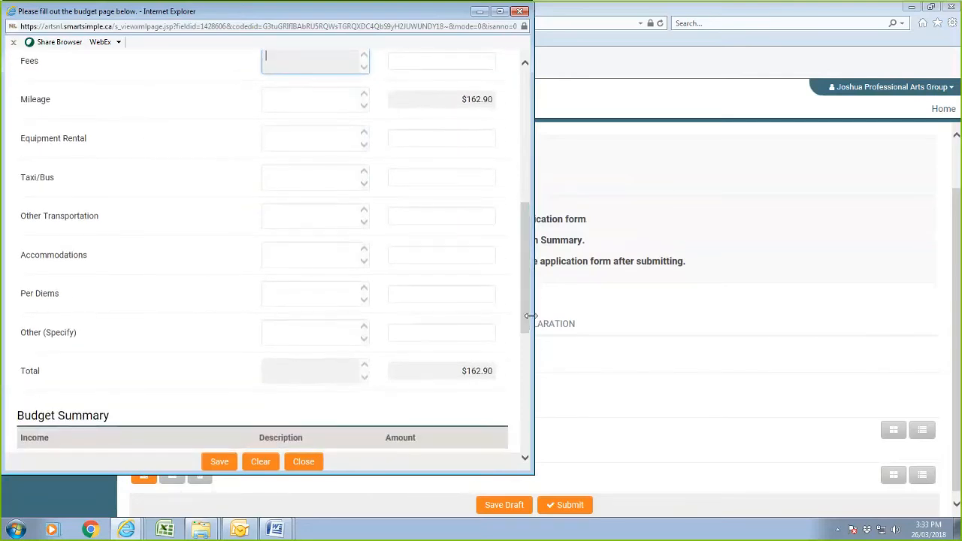
Describe Other Transportation as 'Car Rental: $250' and 'Flights: $2876' with amount 3126.
click(404, 178)
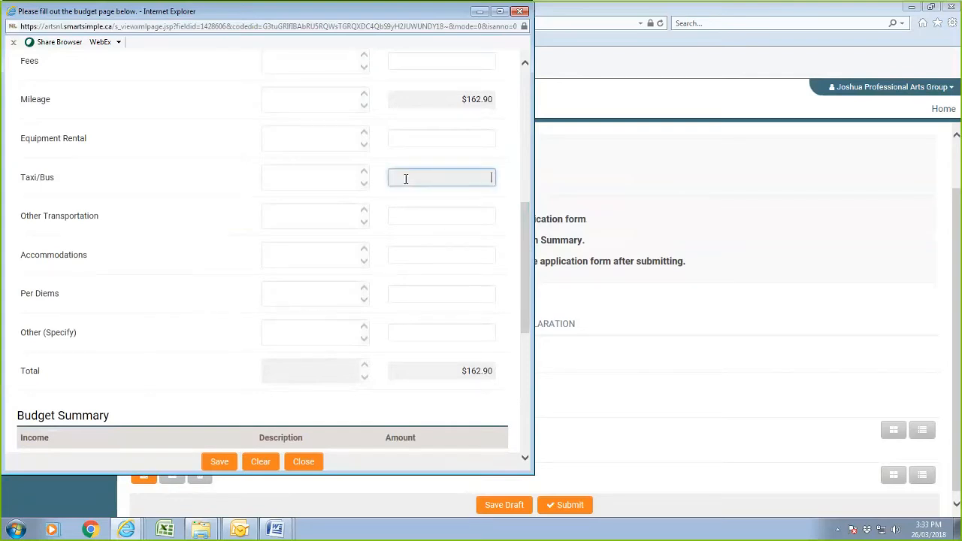
scroll(409, 186, up, 3)
scroll(409, 186, down, 3)
click(443, 216)
click(295, 217)
text(Car Rental)
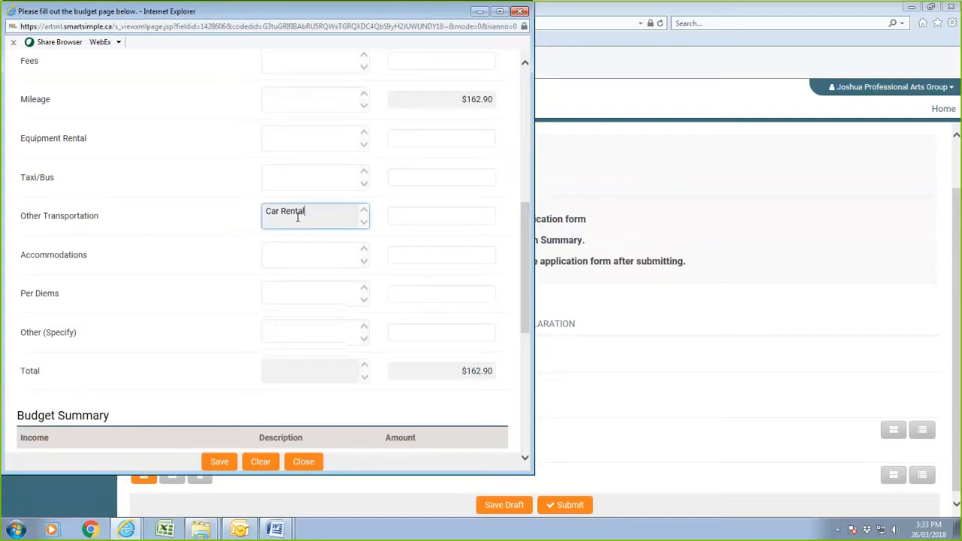
text(: 2)
key(BackSpace)
text($250)
key(Return)
text(Flights: $2876)
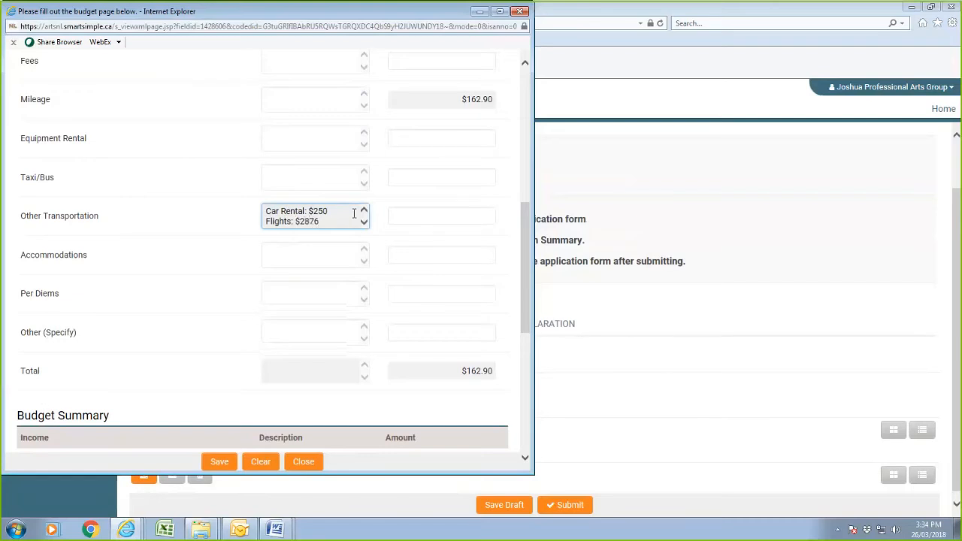
click(451, 216)
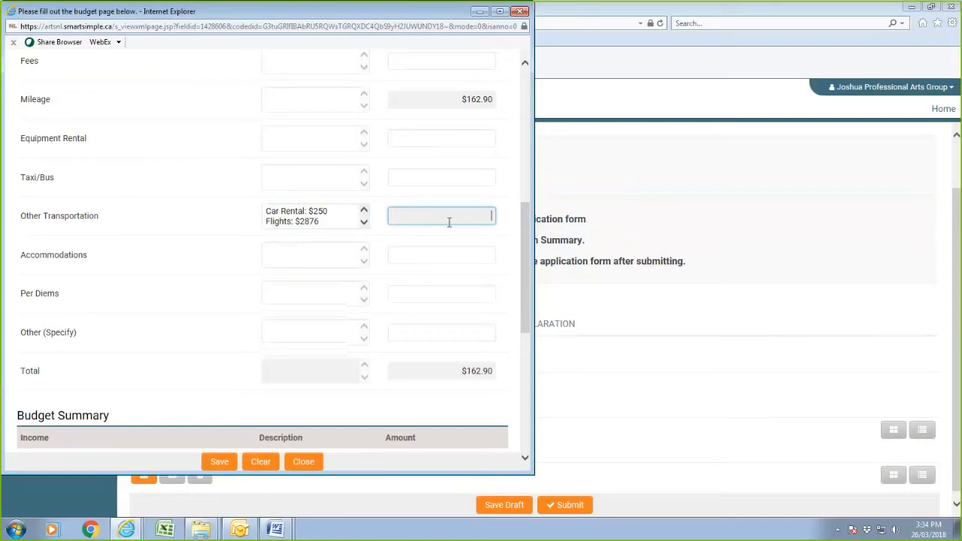
text(3126)
Enter Accommodations as '4Nighs:$400' with an amount of 400.
click(326, 255)
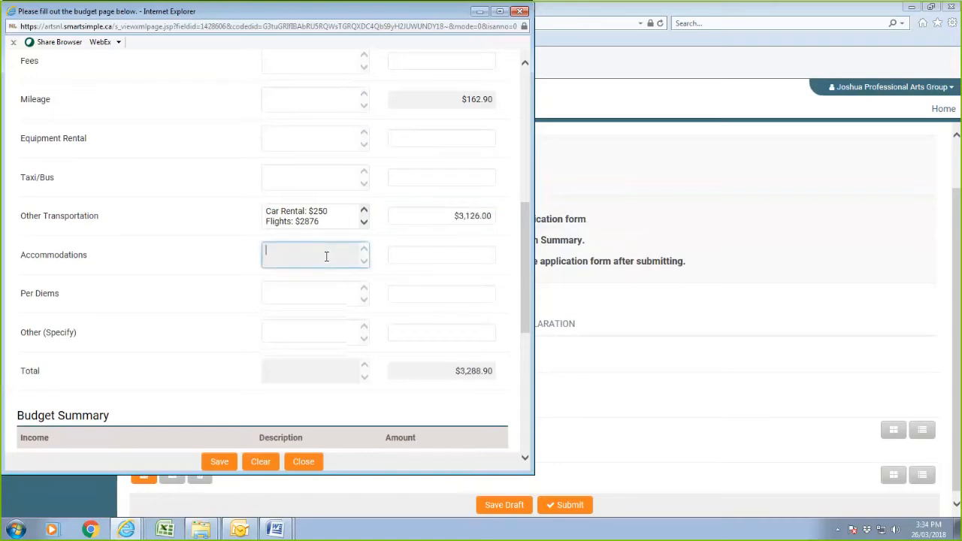
text(4Nighs)
text(:$400)
click(468, 251)
text(400)
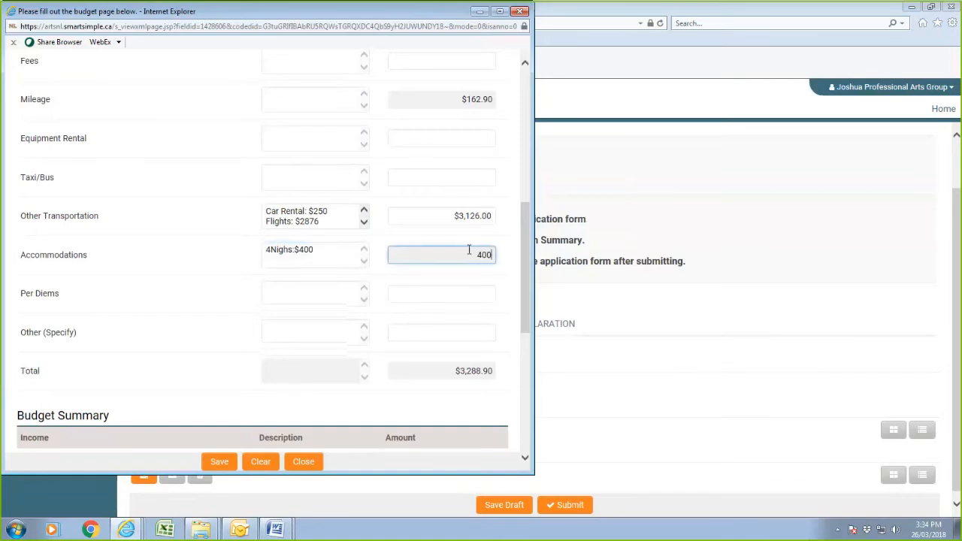
Enter Per Diems as '$49 x 4 days x 3 people' with an amount of 588.
click(345, 289)
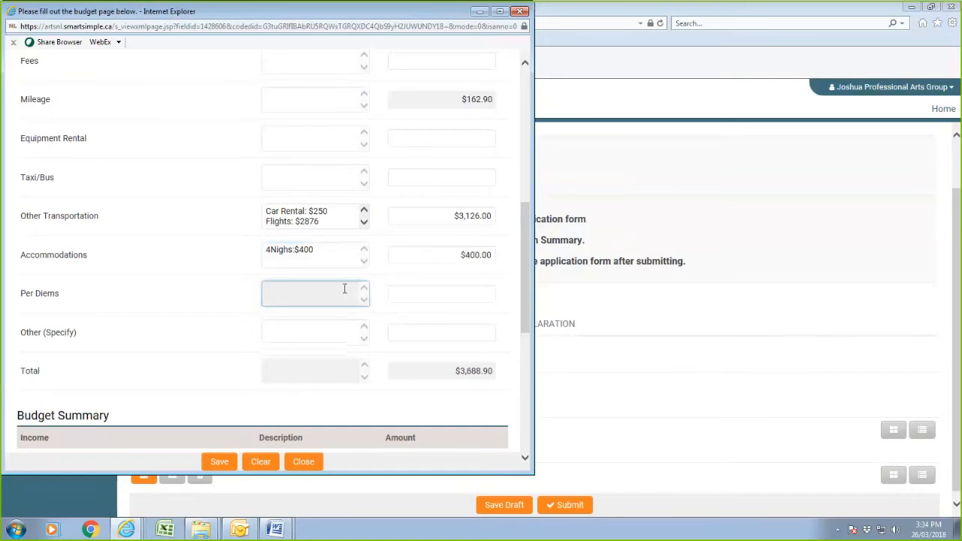
text($49 x 4 days x 3 people)
click(457, 293)
text(588)
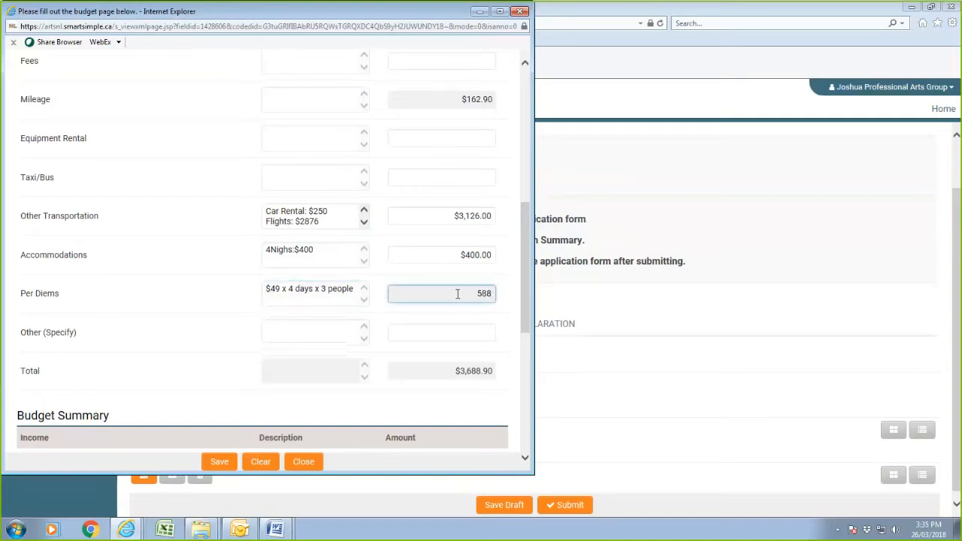
click(445, 320)
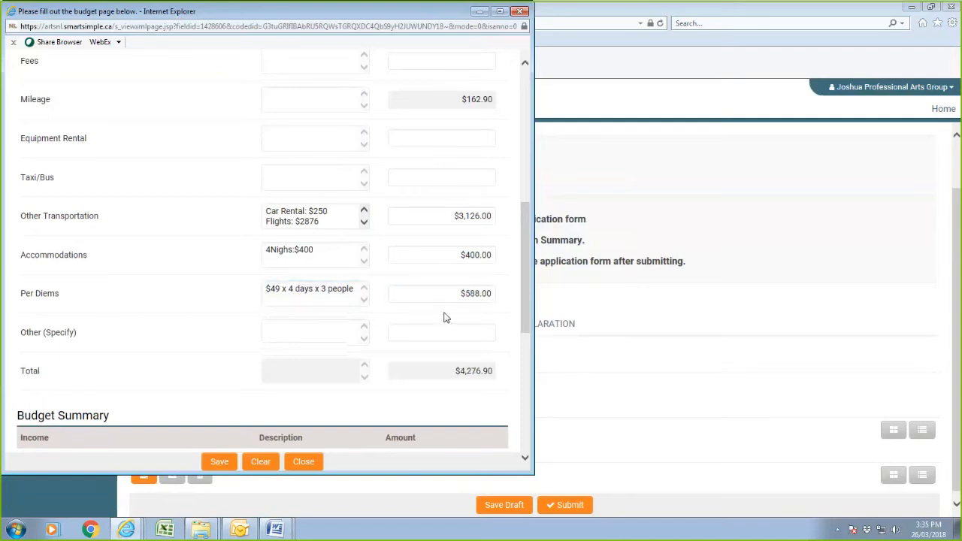
In the Budget Summary, set the Earned Income amount to 2000.
scroll(445, 318, down, 3)
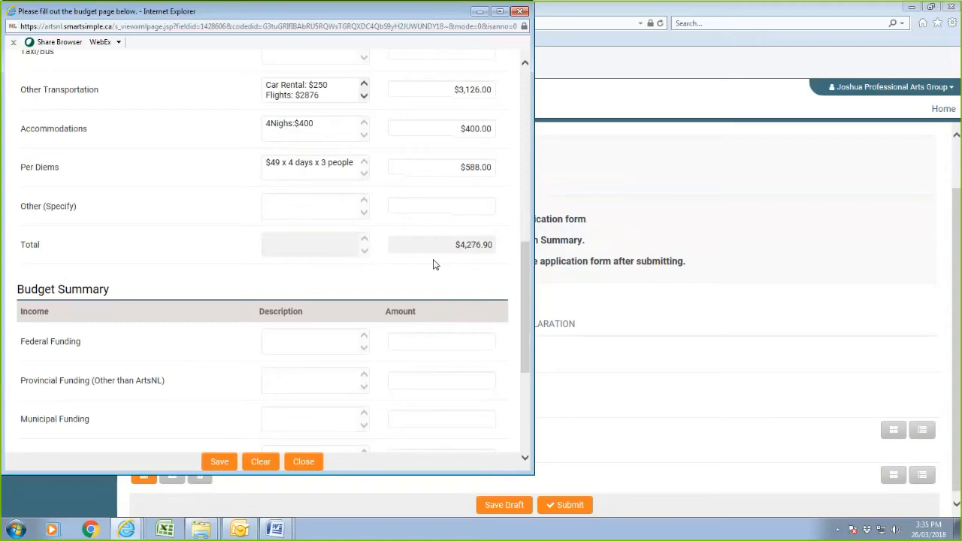
scroll(434, 263, down, 3)
scroll(433, 261, down, 2)
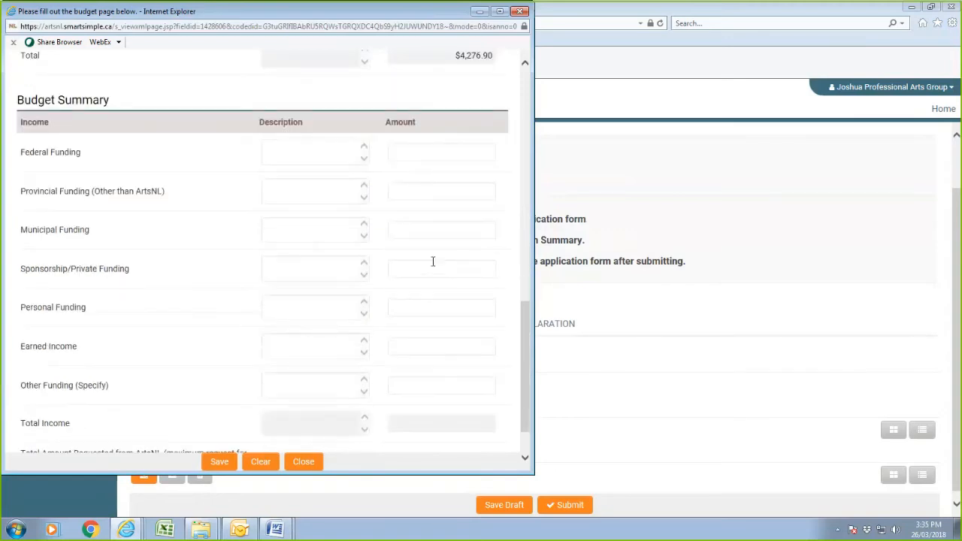
scroll(433, 263, down, 2)
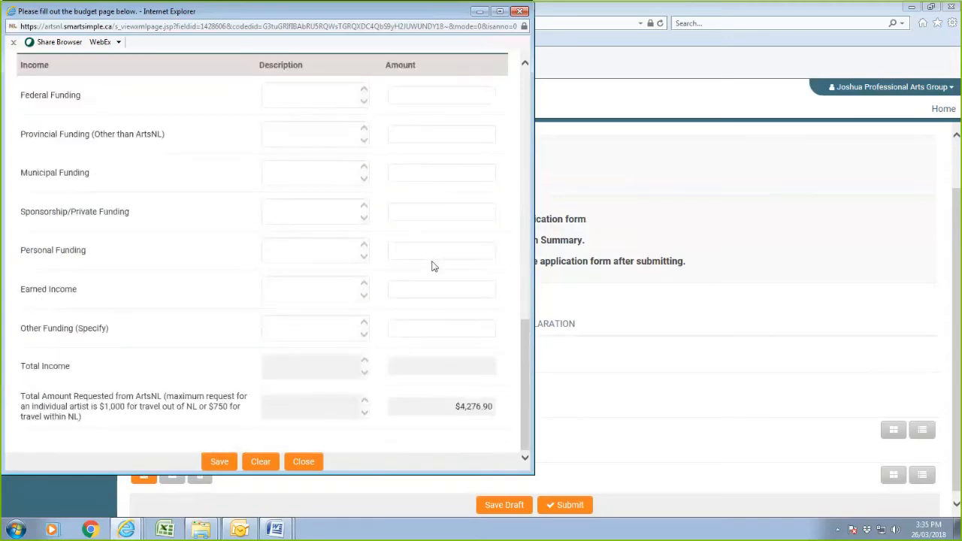
click(452, 288)
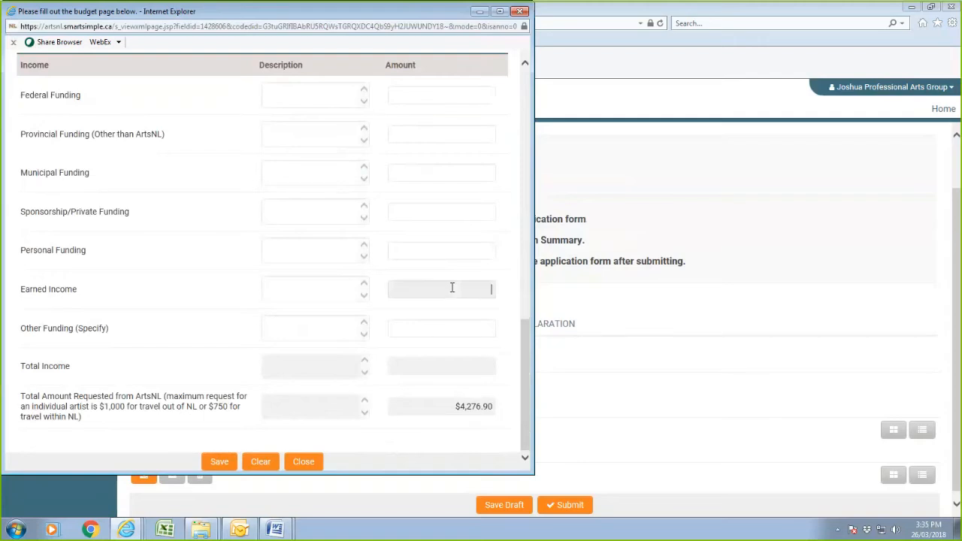
text(2000)
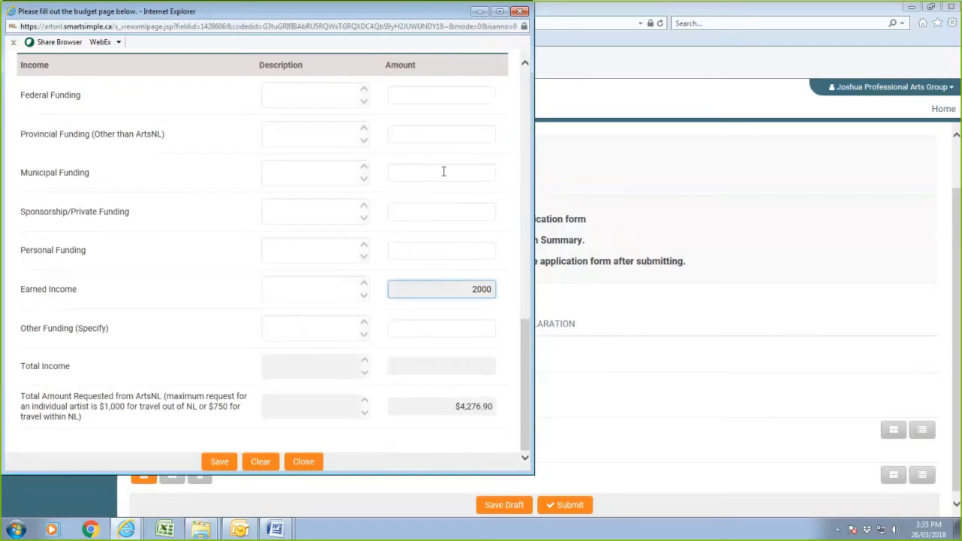
Set Personal Funding to $1,276.90, correcting the mistyped amount, so $1,000.00 is requested.
click(479, 249)
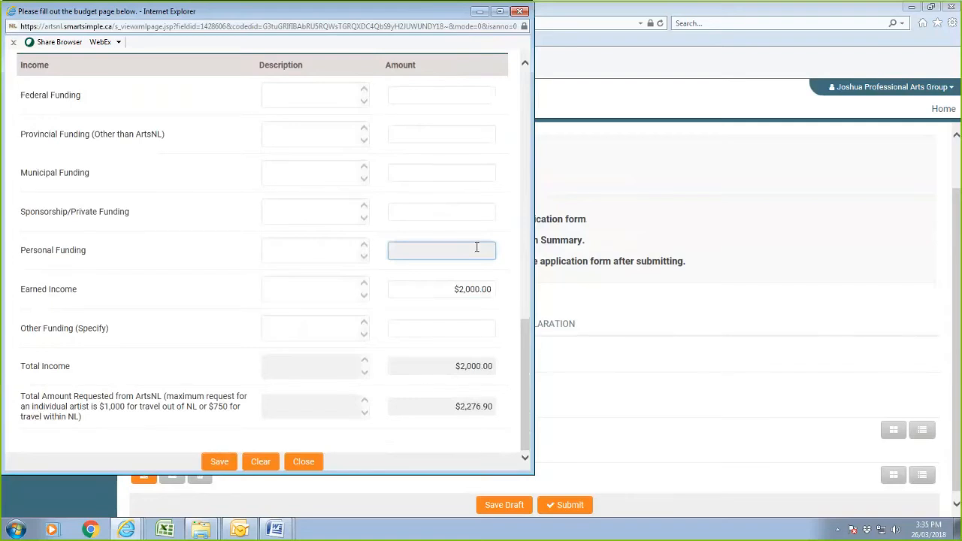
text(279.9)
click(424, 292)
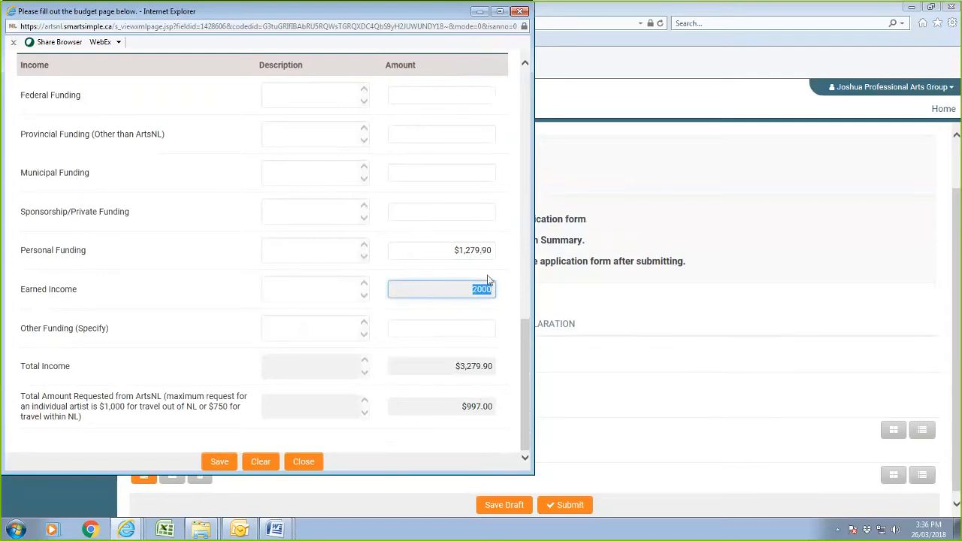
click(482, 250)
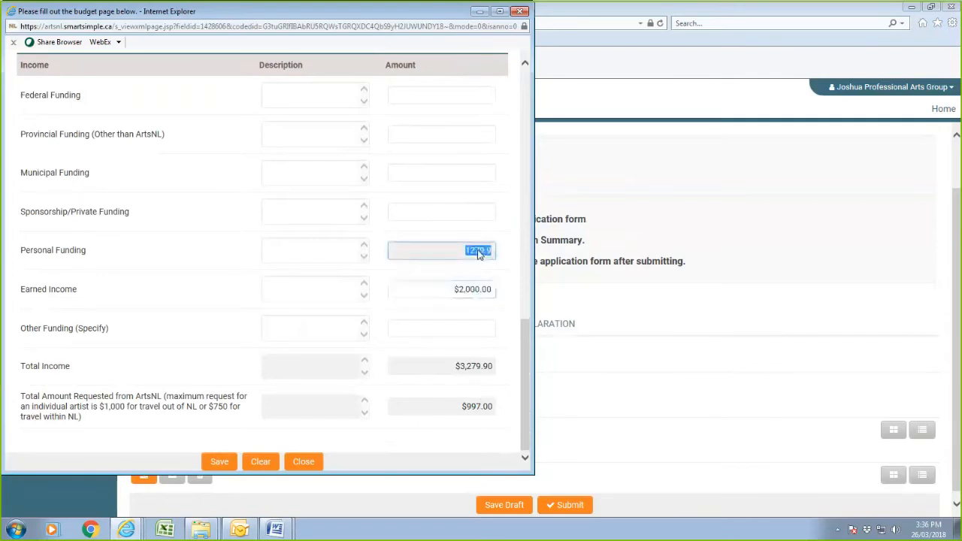
text(1,276.9)
click(431, 274)
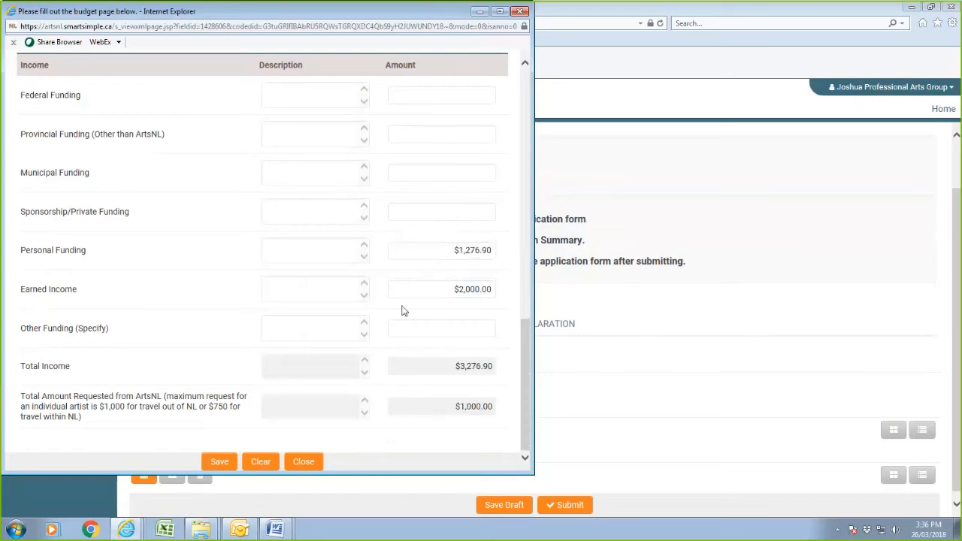
scroll(402, 310, up, 5)
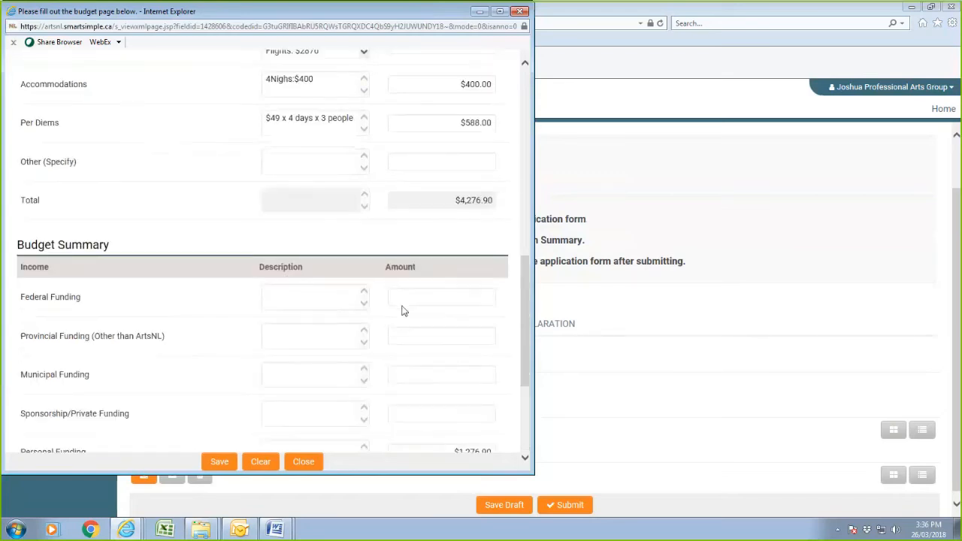
scroll(402, 307, down, 5)
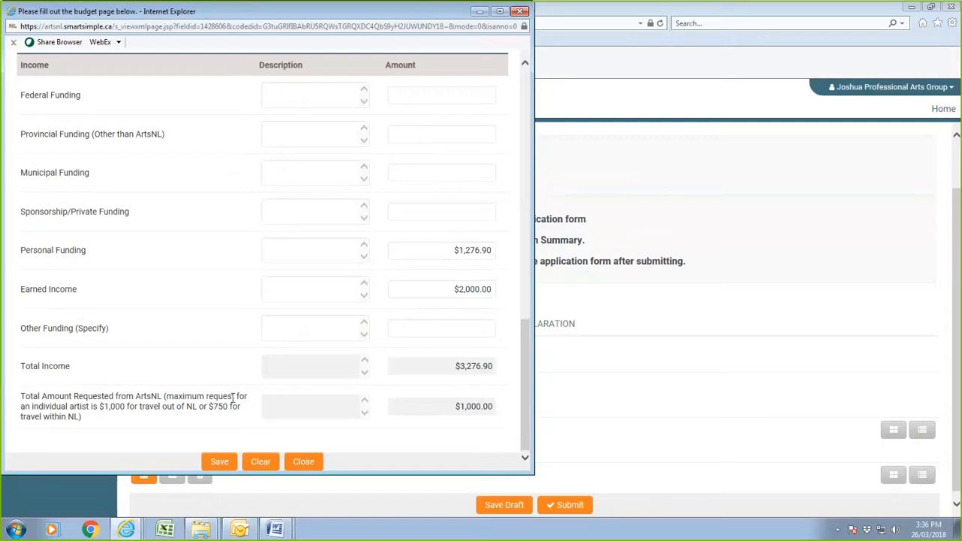
click(209, 466)
scroll(331, 367, up, 6)
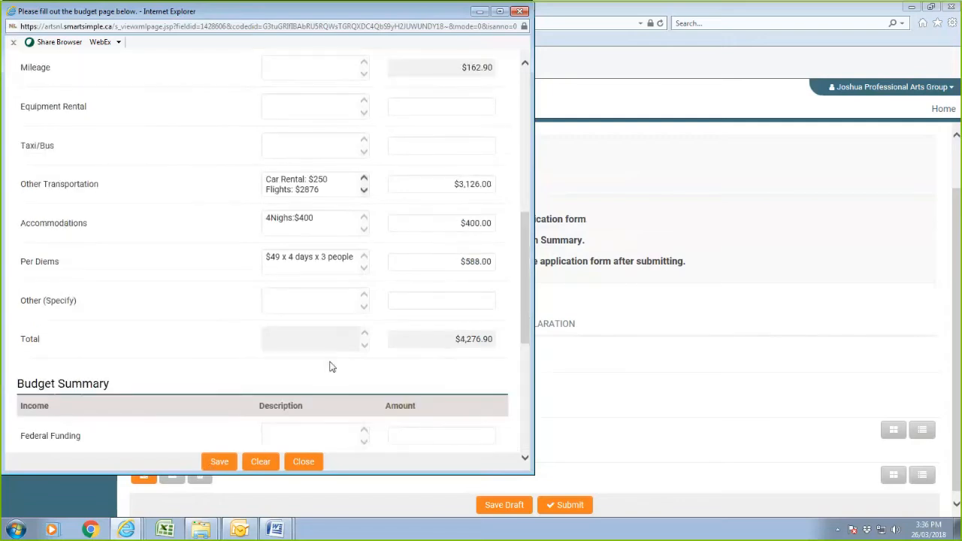
scroll(331, 367, down, 4)
scroll(330, 367, down, 2)
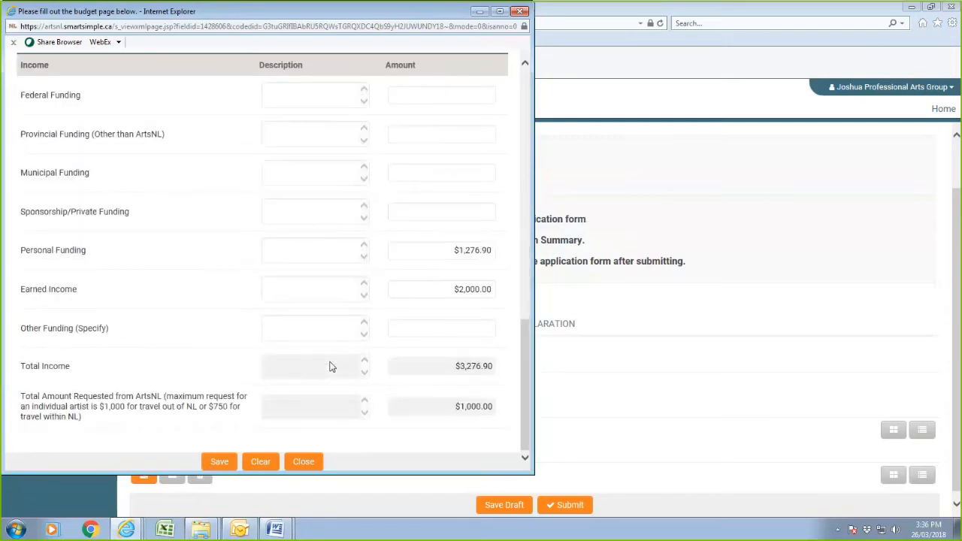
Save and close the budget worksheet, then save the application as a draft.
click(220, 462)
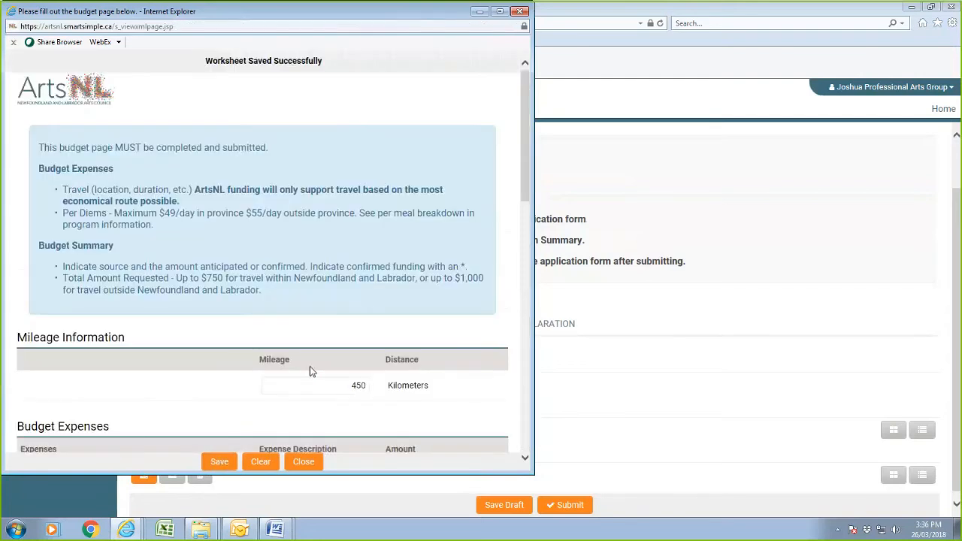
scroll(306, 365, down, 12)
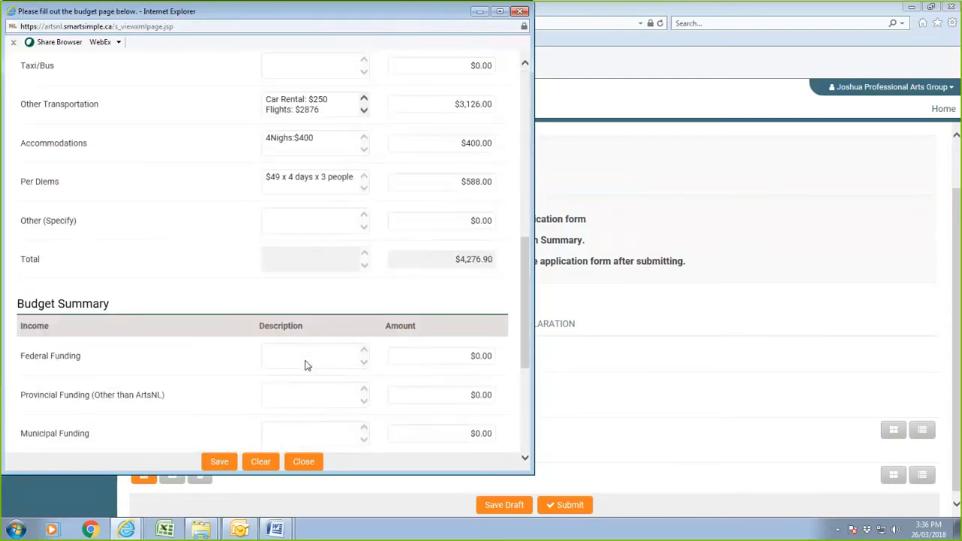
scroll(305, 362, up, 4)
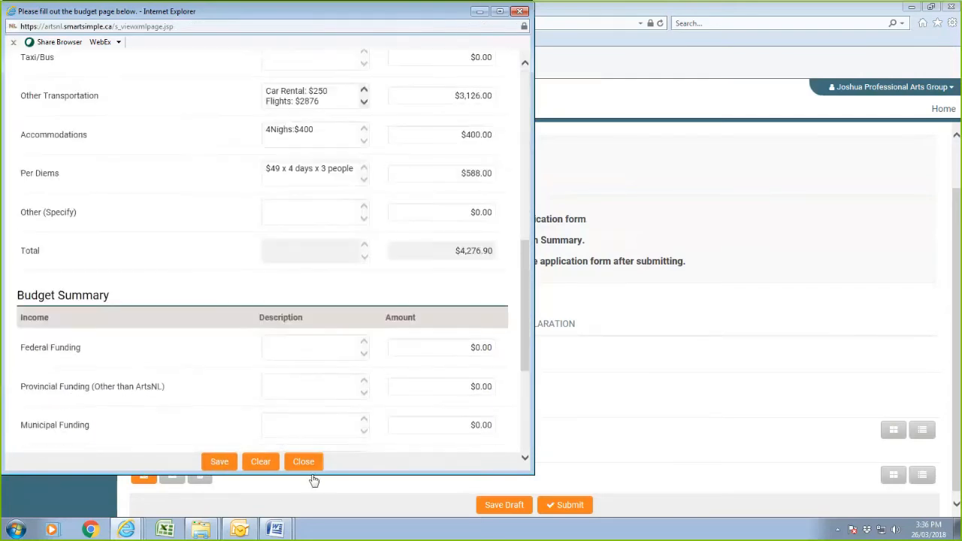
click(304, 462)
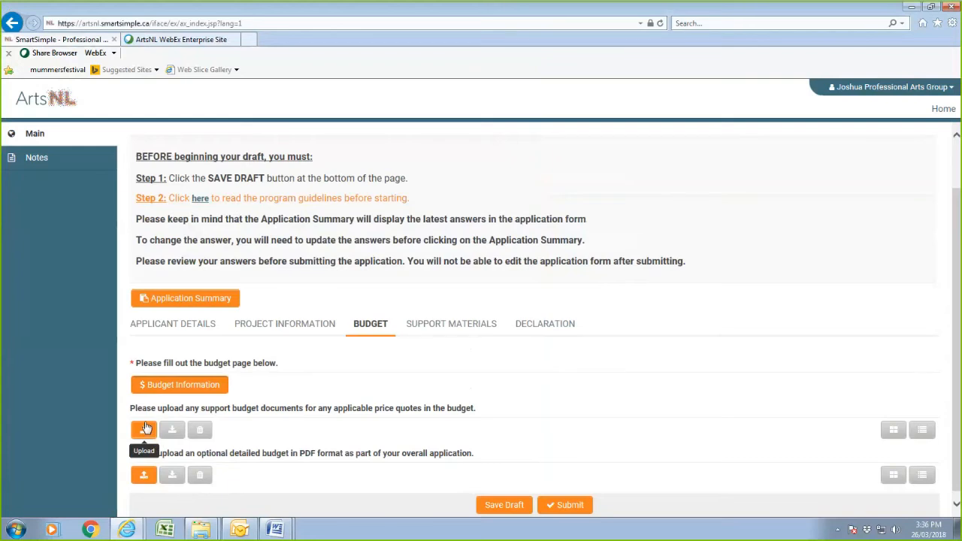
click(142, 430)
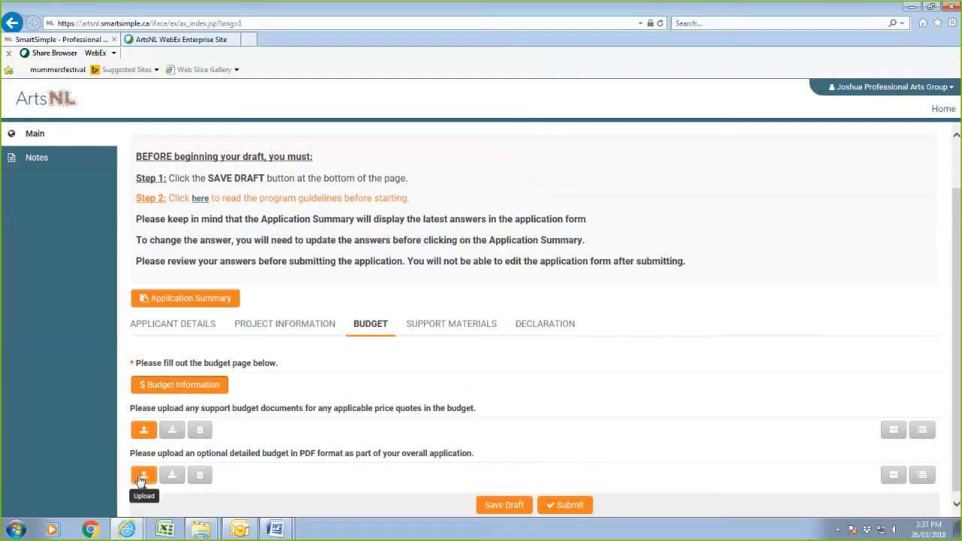
click(487, 509)
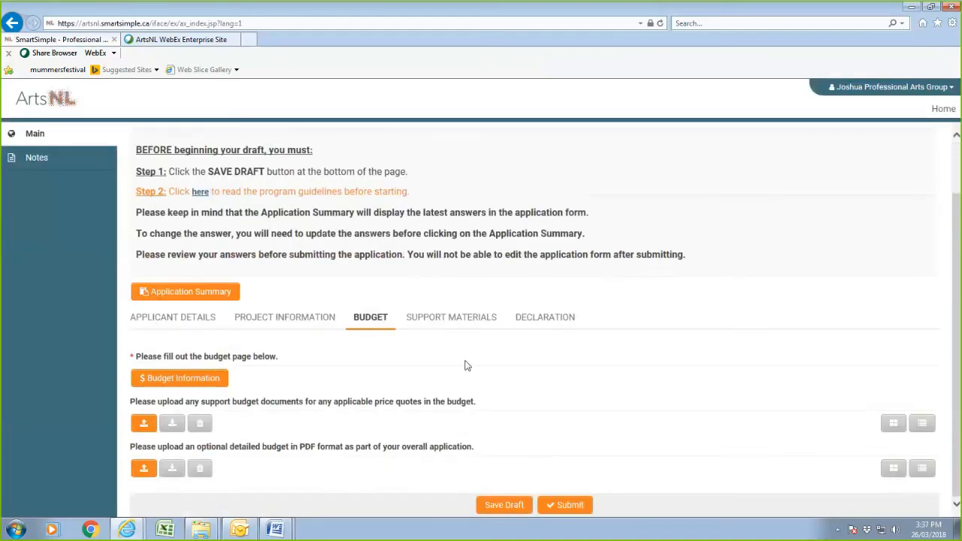
On Support Materials, answer Yes to online video links and select the new Video Link #1 field.
click(472, 324)
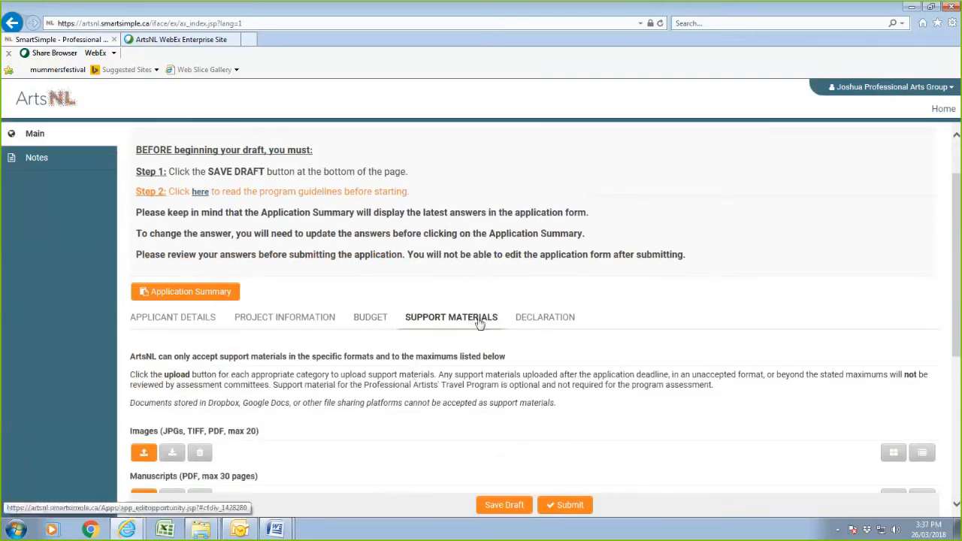
scroll(360, 381, down, 4)
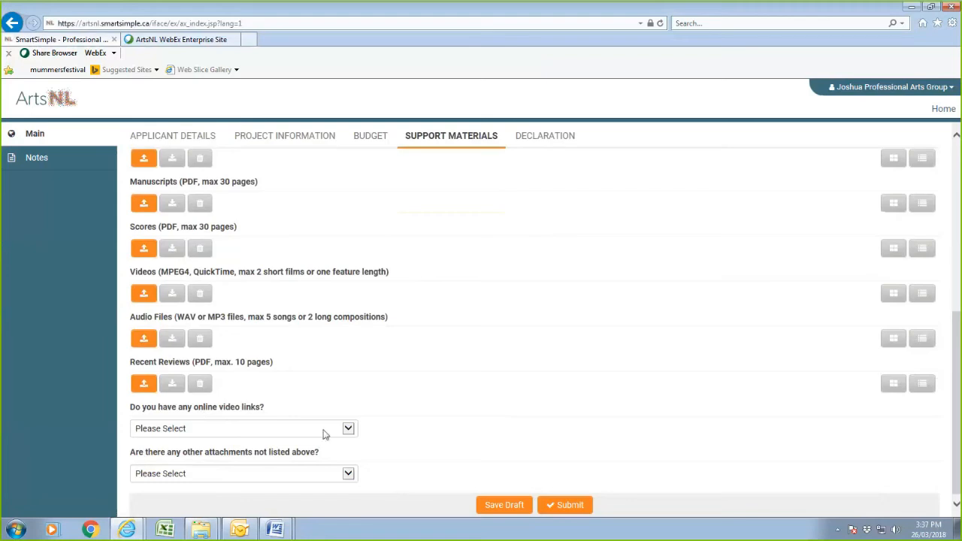
click(348, 429)
click(156, 440)
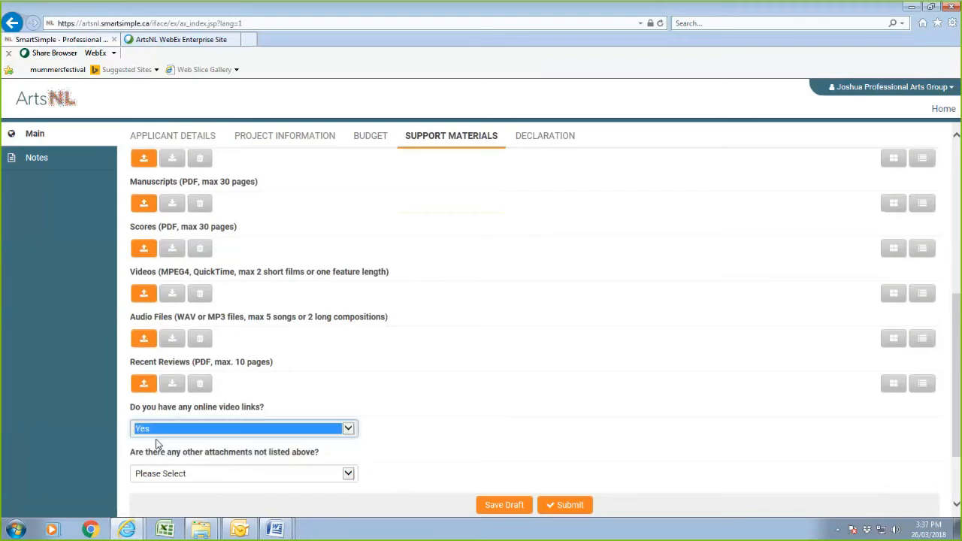
click(167, 474)
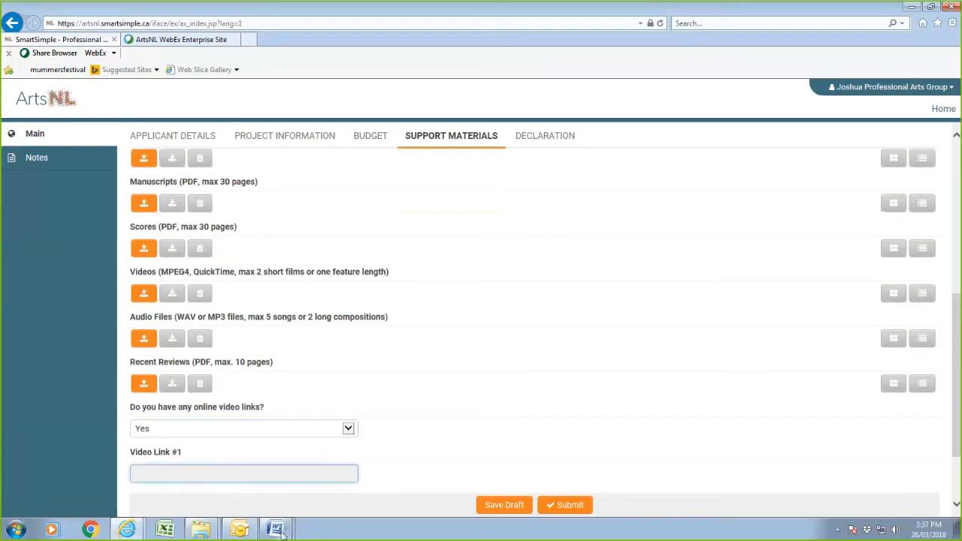
Copy the YouTube channel URL from the Word 'online video link' document, then minimize Word.
mouse_move(275, 529)
click(290, 480)
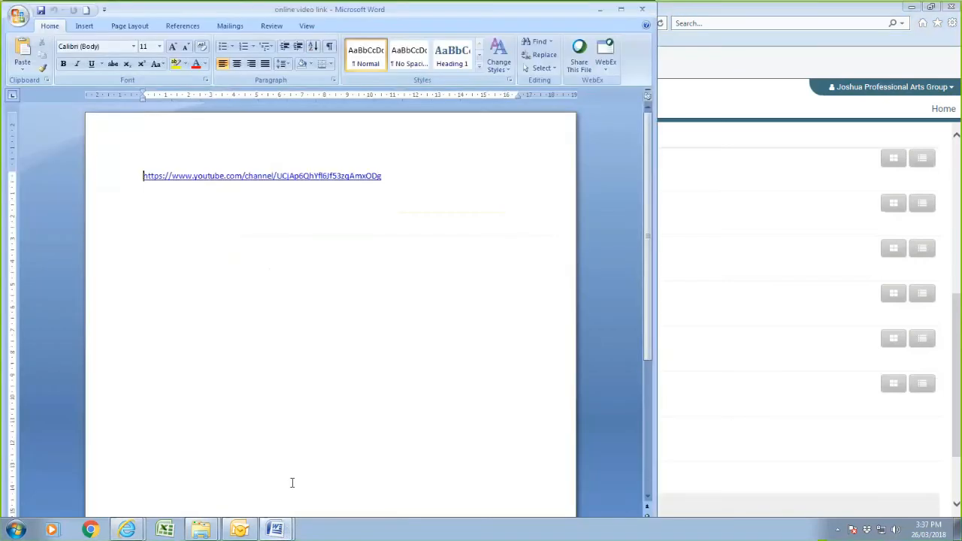
drag(406, 176, 141, 178)
right_click(179, 180)
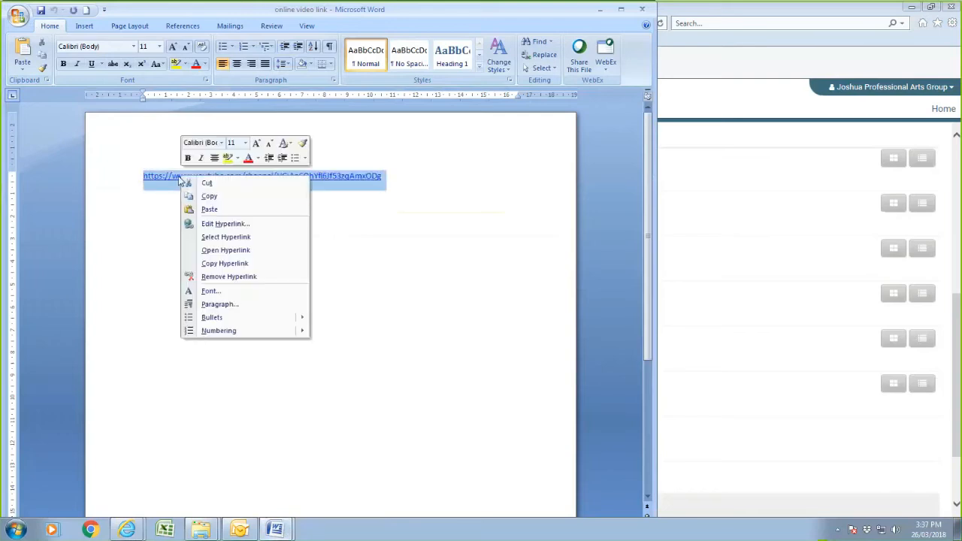
click(212, 197)
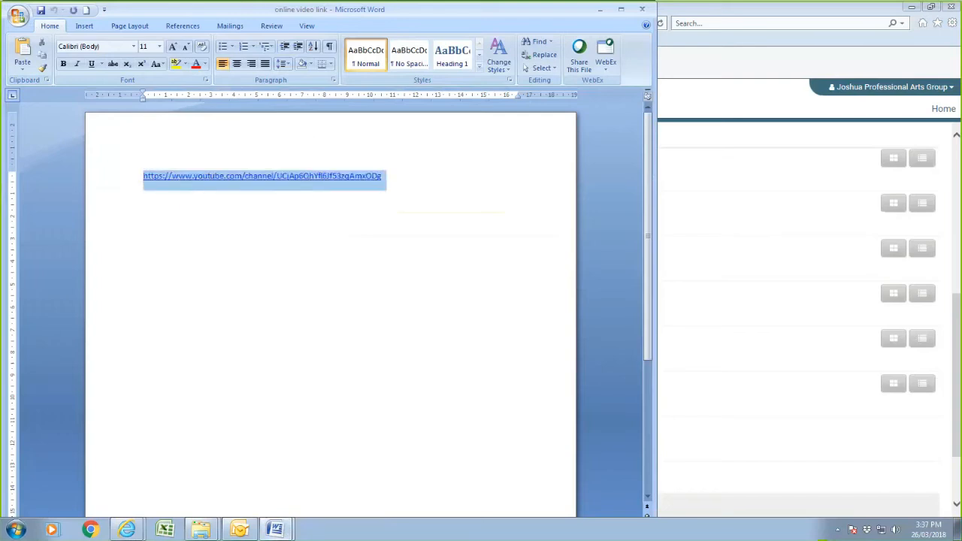
click(599, 11)
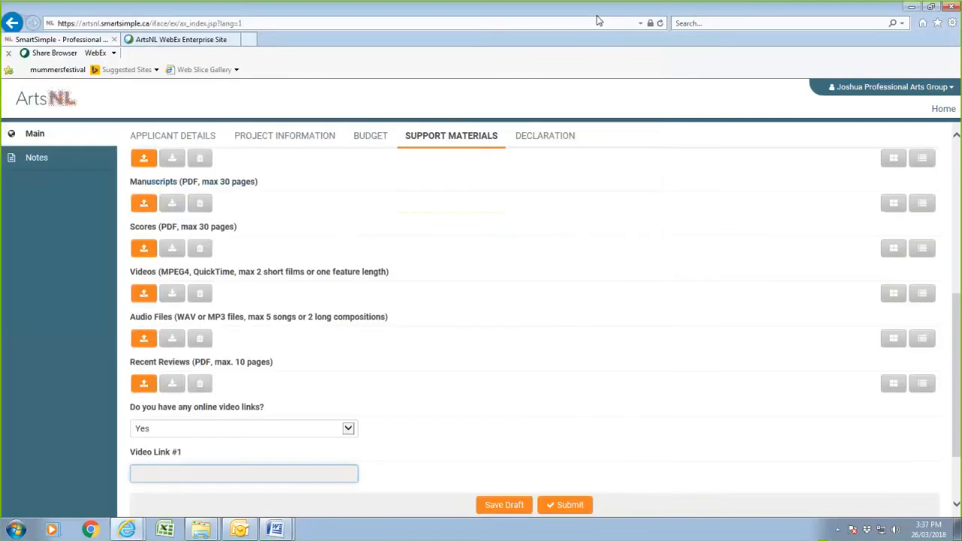
Paste the copied YouTube channel link into the Video Link #1 field.
right_click(178, 479)
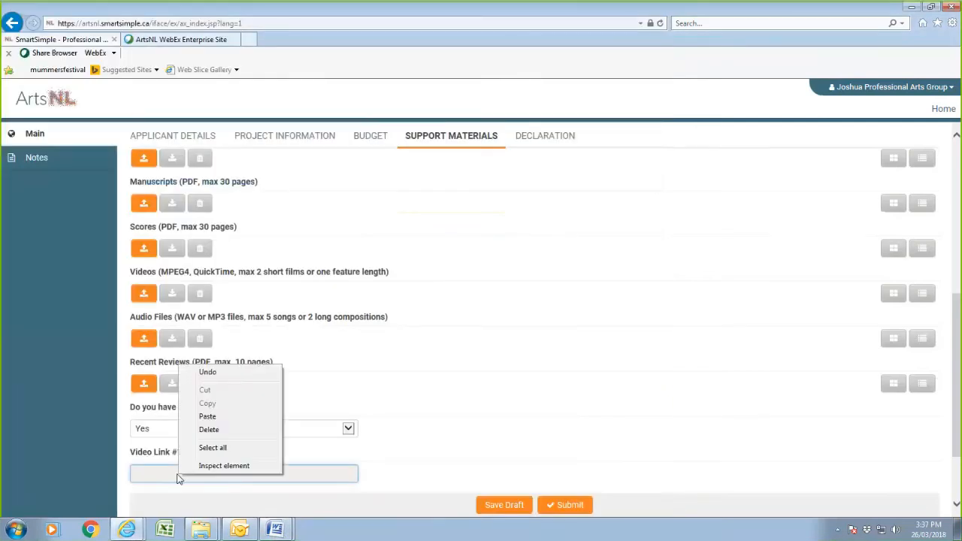
click(208, 416)
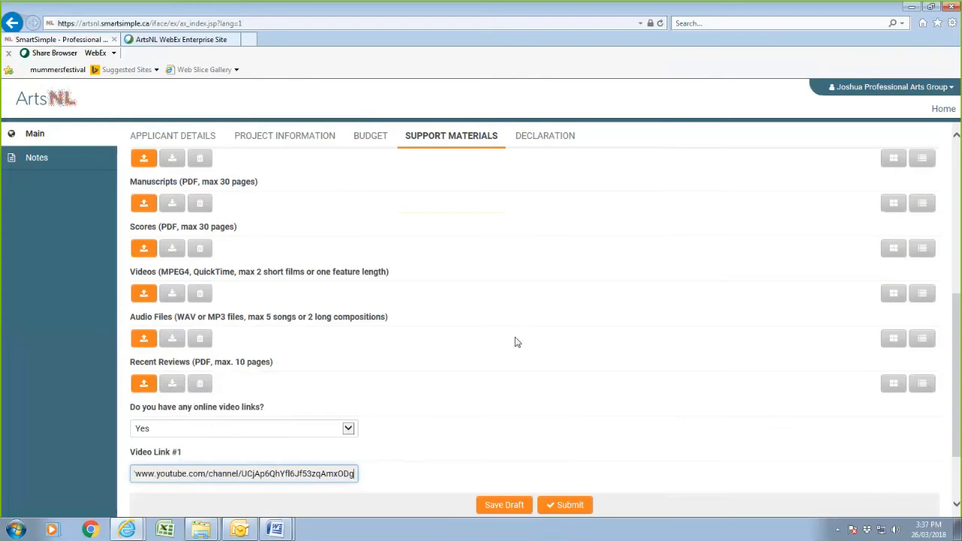
scroll(518, 349, up, 4)
scroll(518, 349, down, 2)
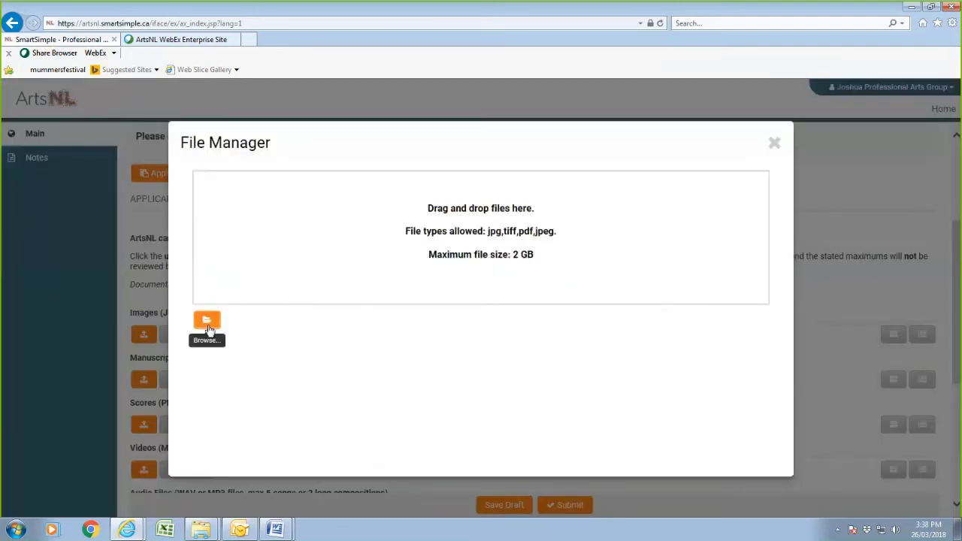
Upload shakespeare1.jpg from Desktop > Owner under Images, then close the File Manager.
click(208, 321)
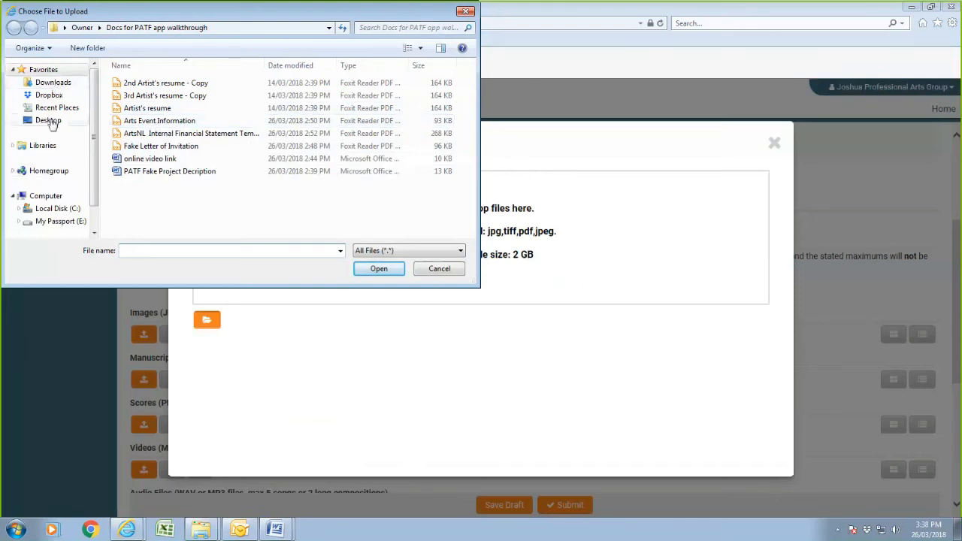
click(50, 122)
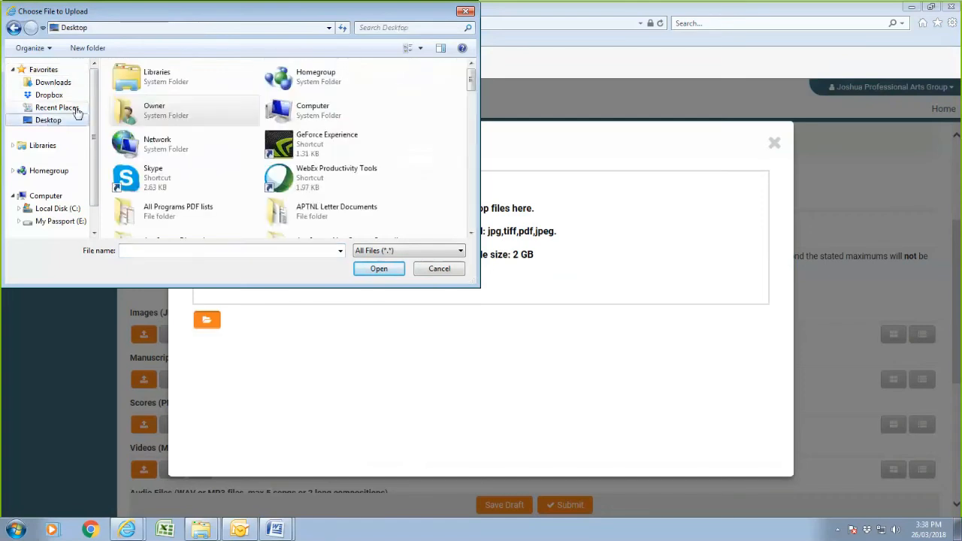
double_click(155, 104)
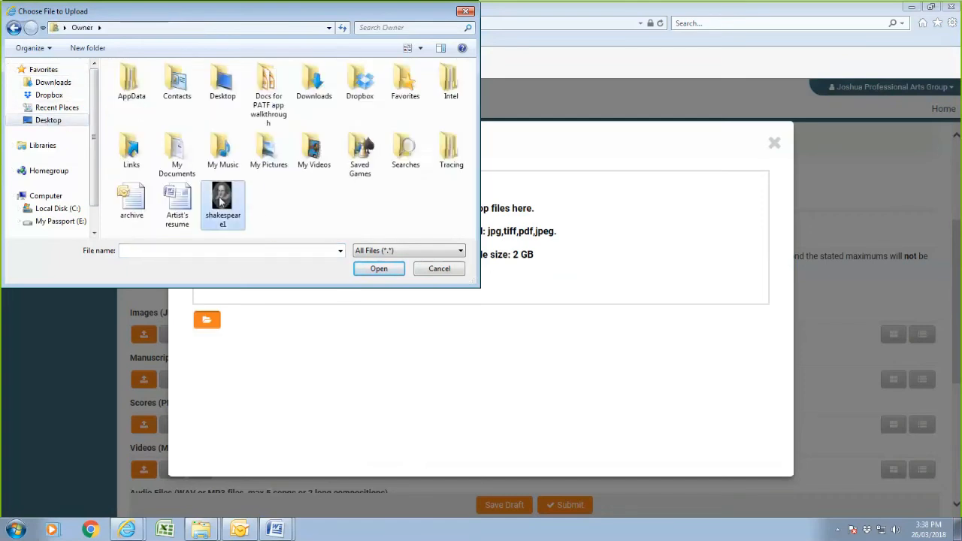
double_click(223, 198)
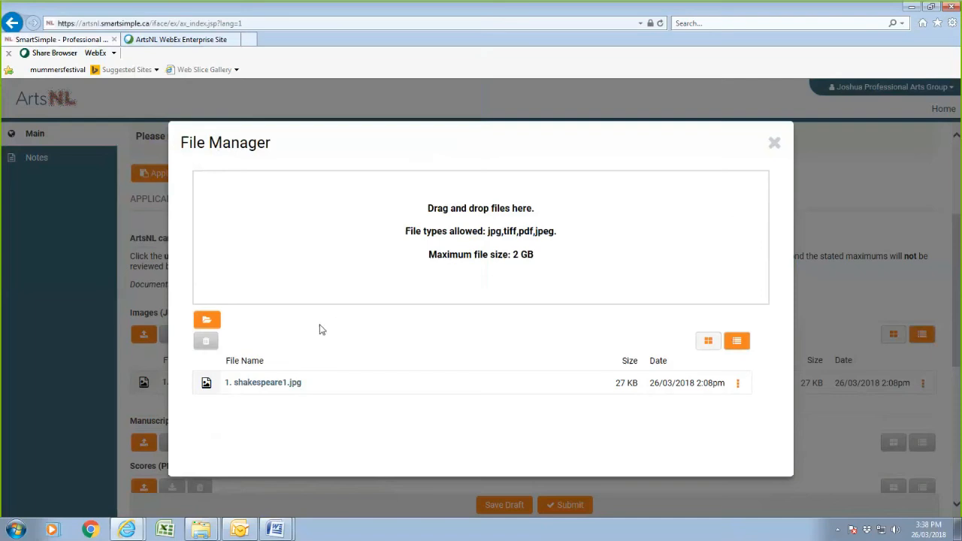
click(774, 144)
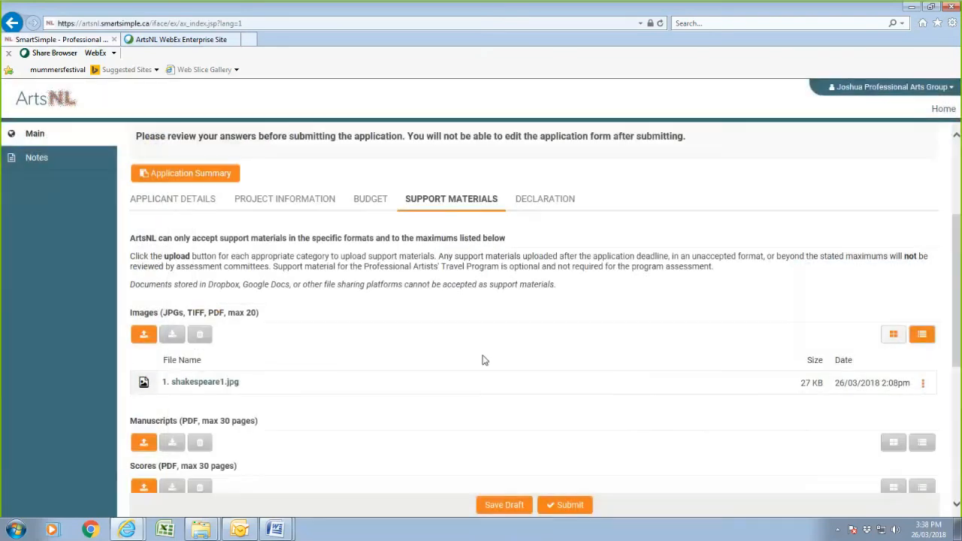
Check the Support Materials image and video link entries, then save the application draft.
scroll(428, 362, down, 5)
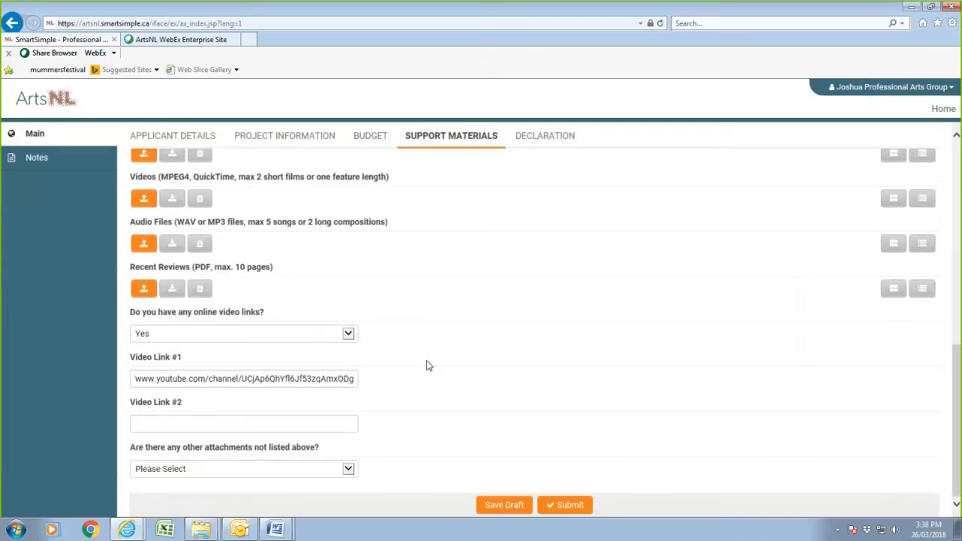
scroll(426, 366, up, 8)
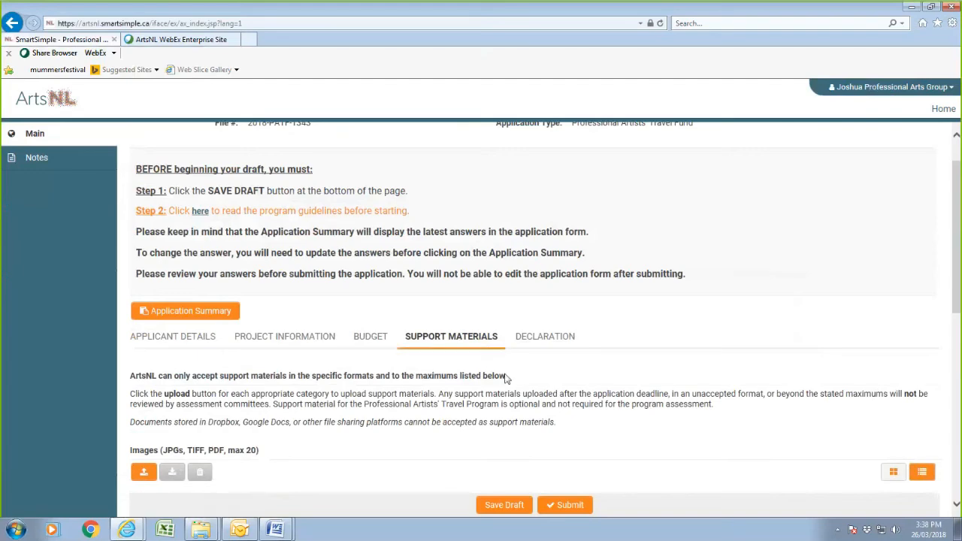
scroll(380, 454, down, 2)
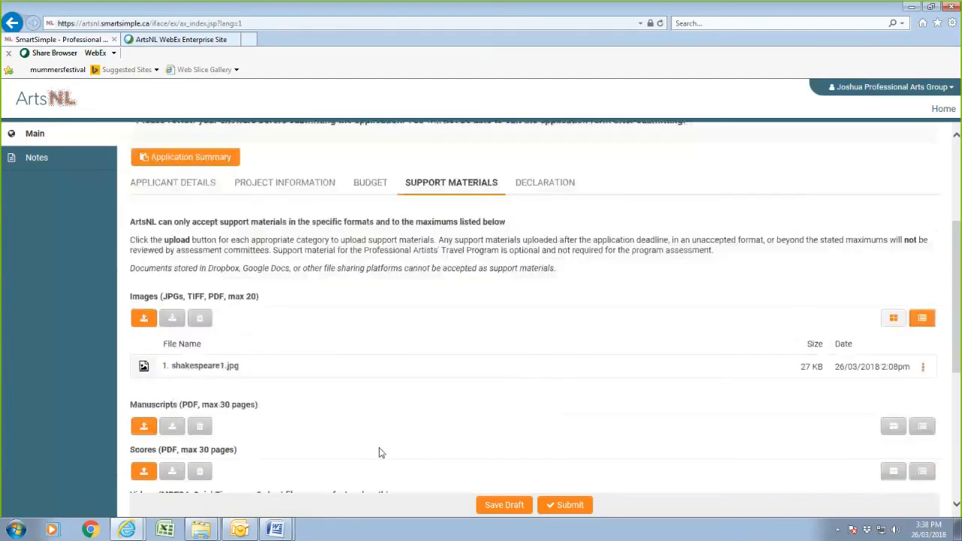
scroll(371, 404, down, 2)
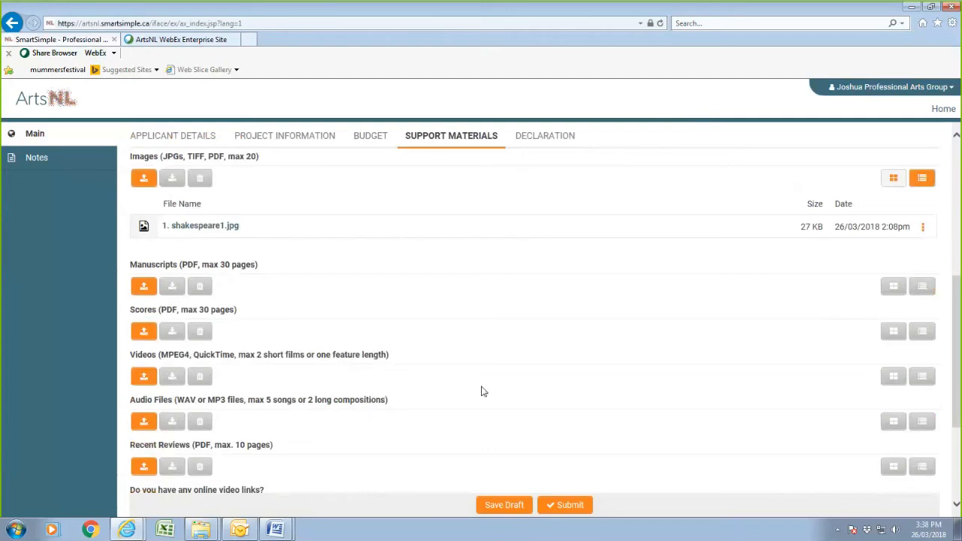
scroll(484, 391, down, 2)
scroll(483, 391, up, 2)
scroll(484, 391, down, 3)
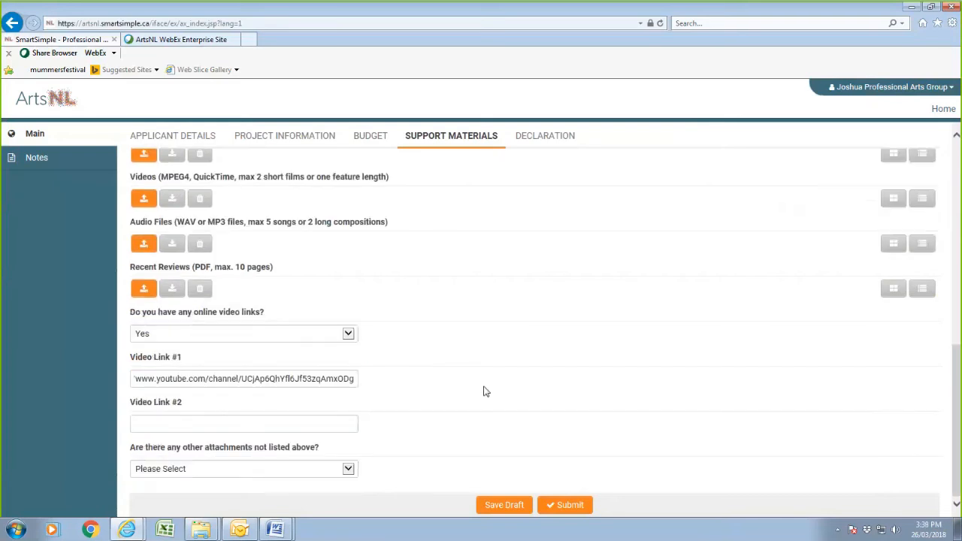
scroll(485, 391, up, 3)
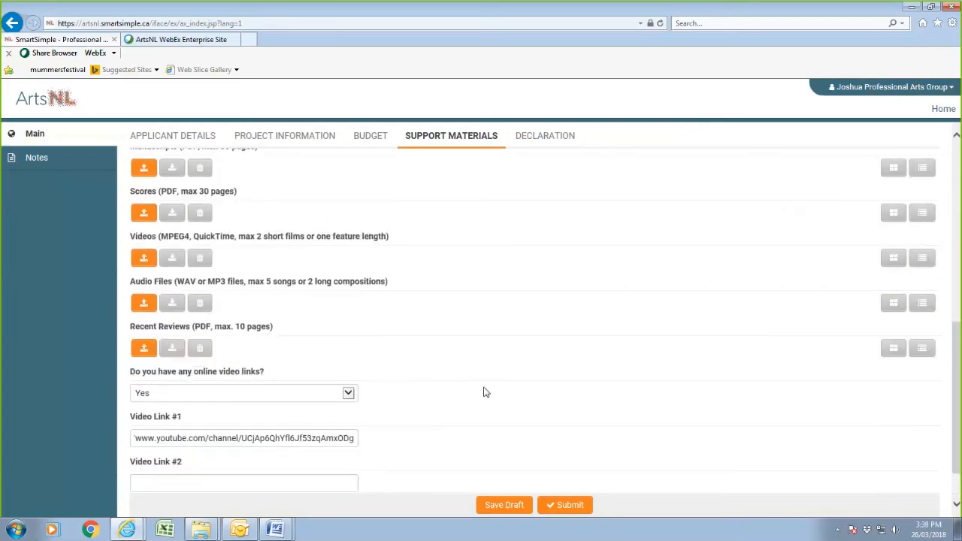
scroll(485, 391, up, 2)
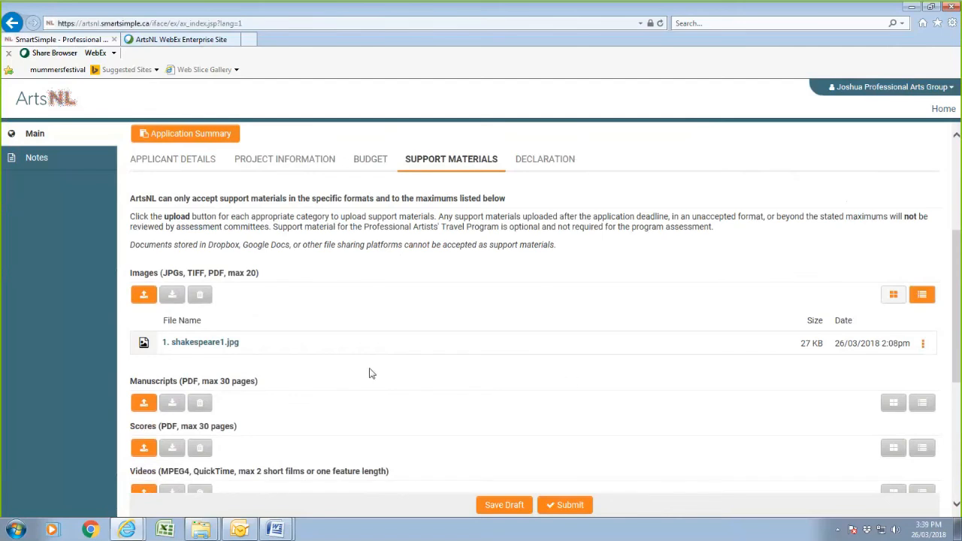
click(500, 505)
scroll(621, 330, down, 4)
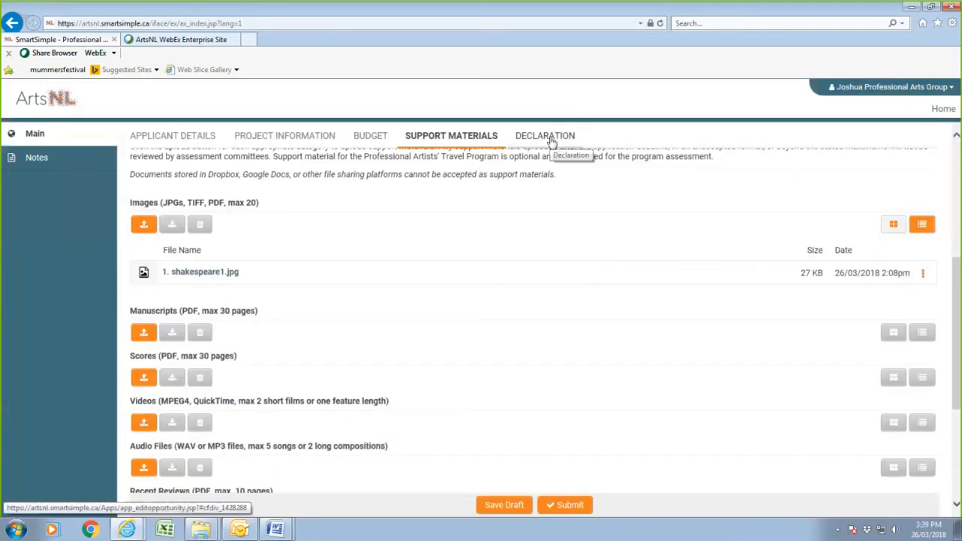
On the Declaration tab, tick the acknowledgement checkbox and save the draft.
click(551, 142)
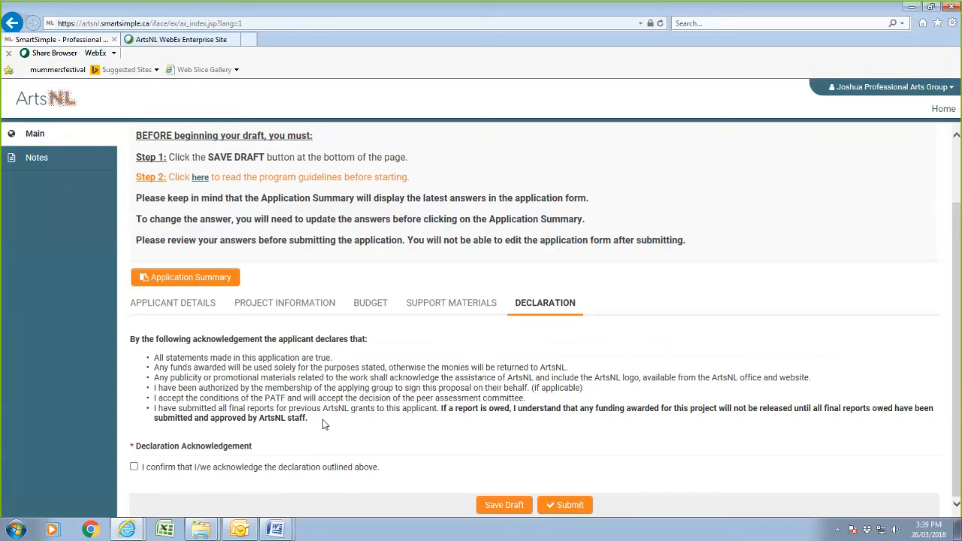
click(135, 469)
click(503, 505)
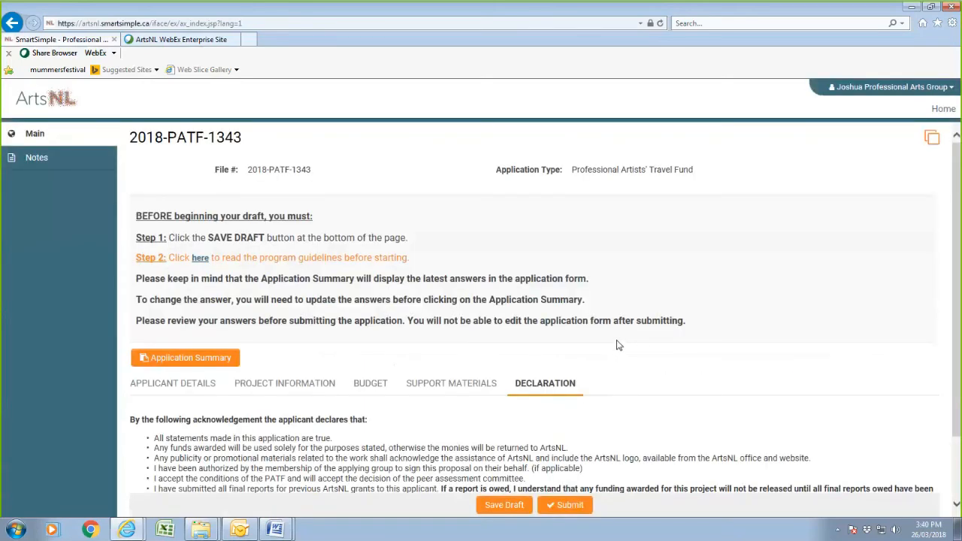
scroll(618, 345, down, 2)
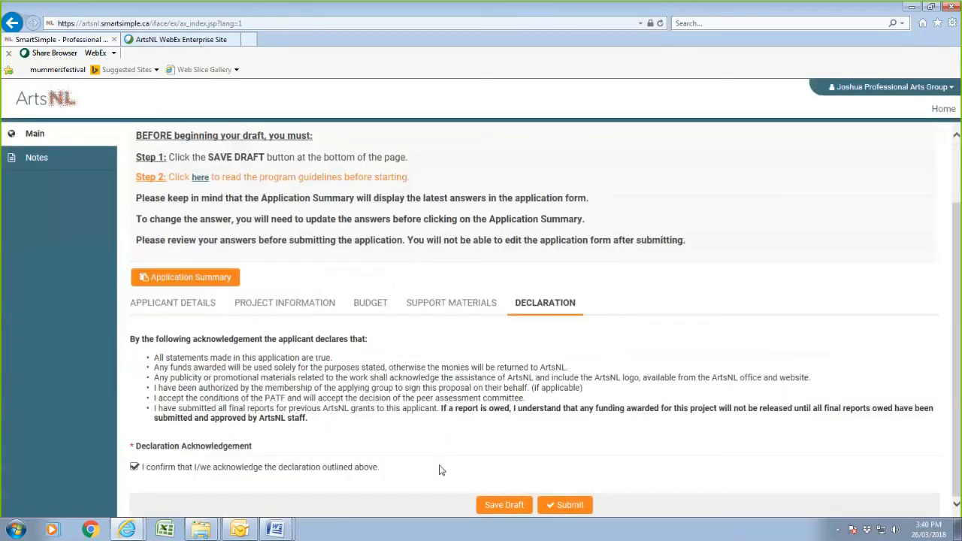
Submit the completed Professional Artists' Travel Fund application.
click(571, 507)
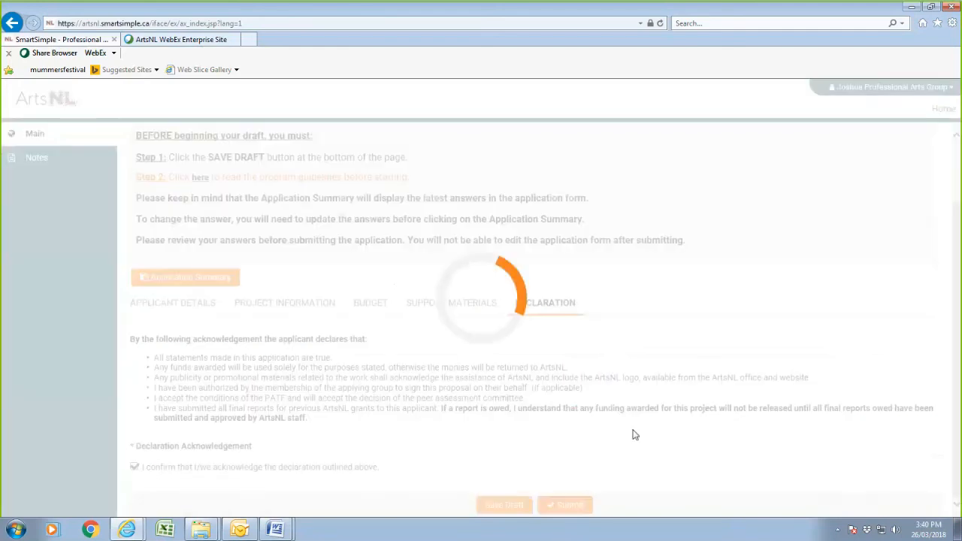